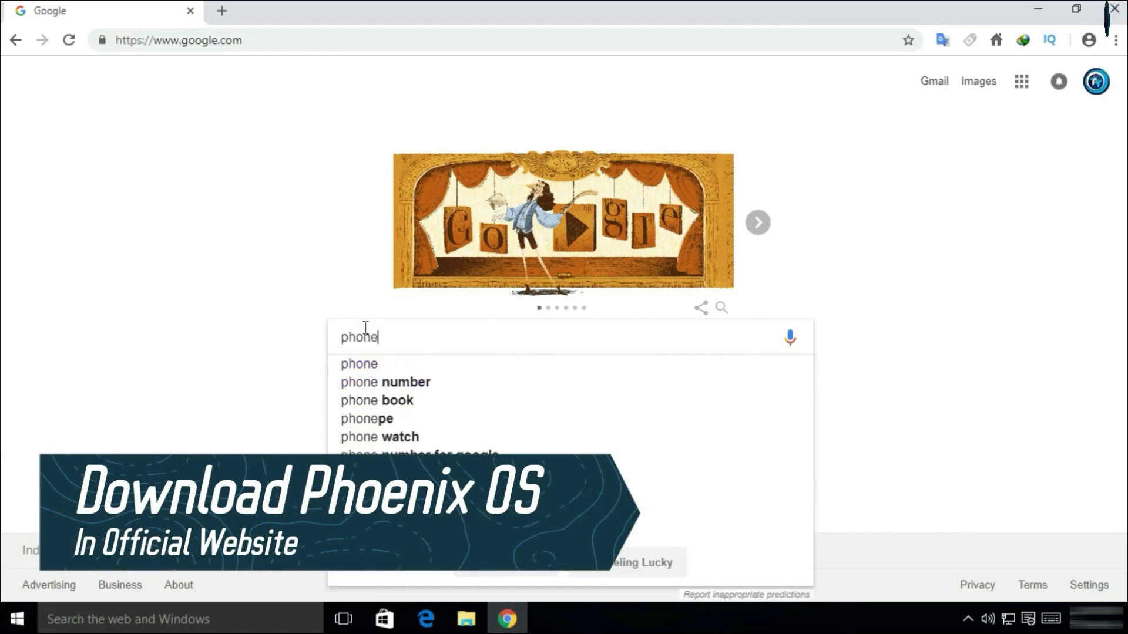
- Search Google for "phoenix os" and open the official Phoenix OS for x86 download page
type("ix")
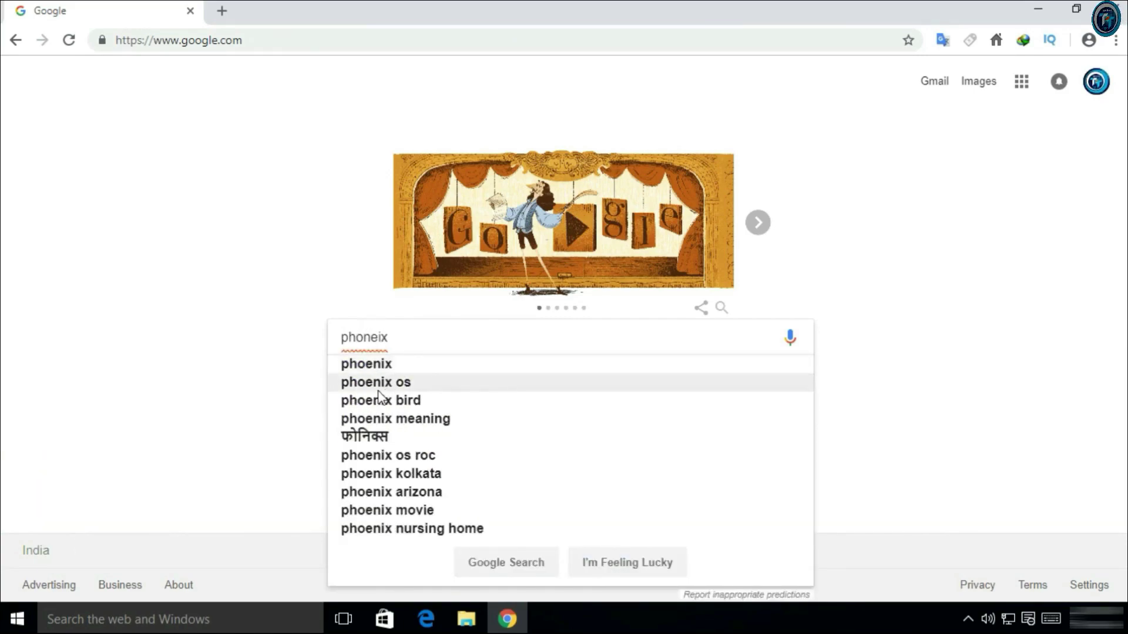
left_click(397, 384)
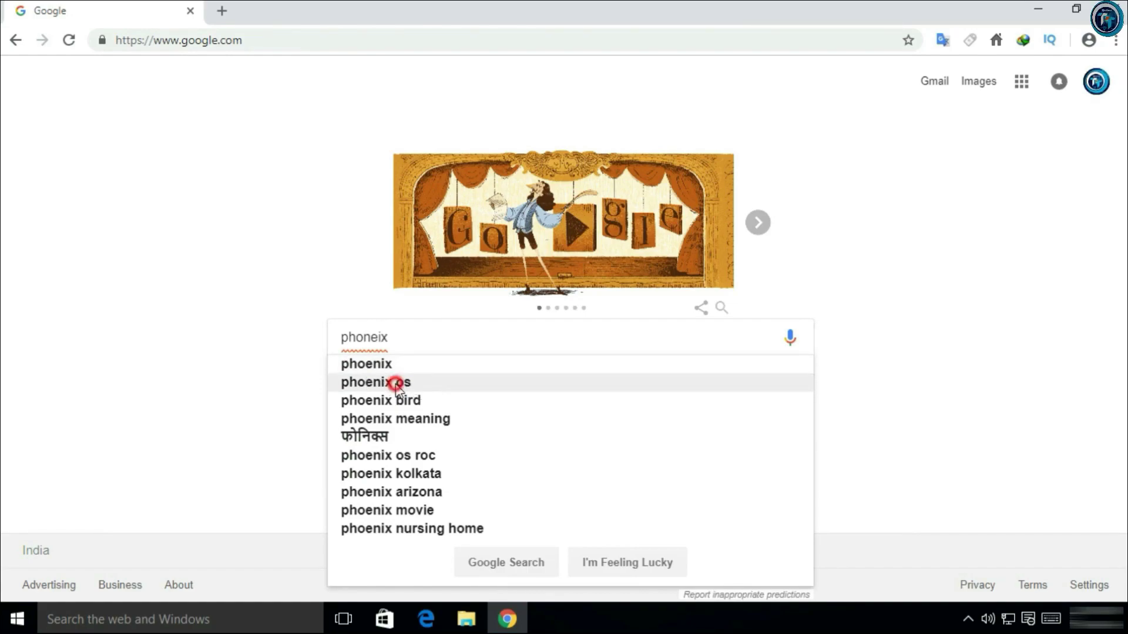
triple_click(217, 91)
left_click(236, 84)
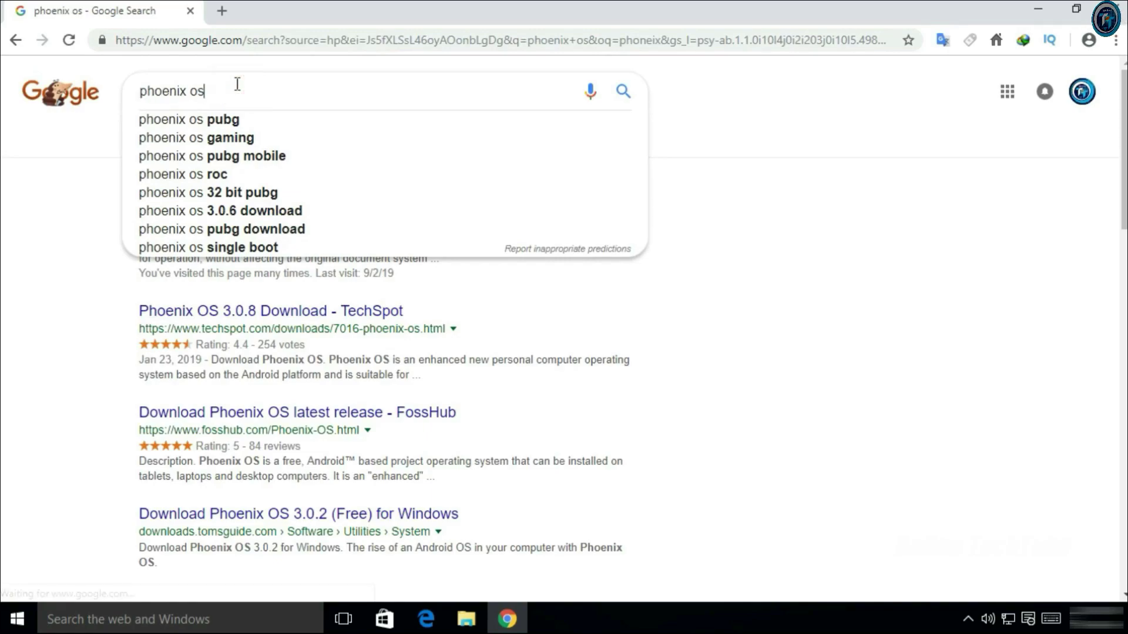
left_click(100, 126)
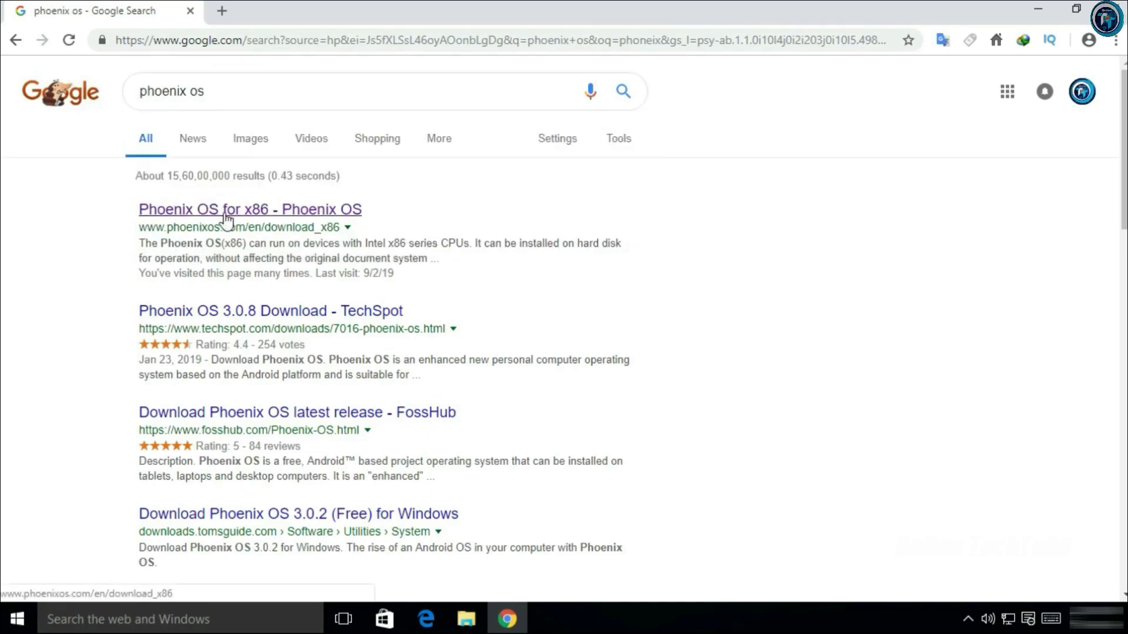
left_click(321, 216)
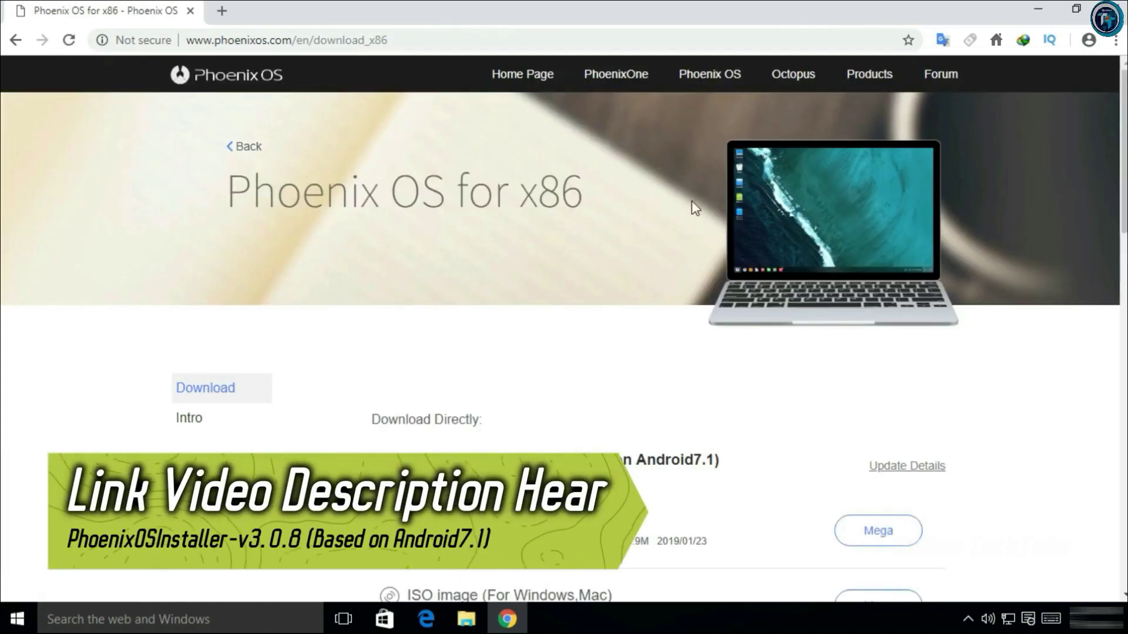
- Open the Mega download page for the PhoenixOSInstaller-v3.0.8 Exe Installer (For Windows)
scroll(608, 226, "down", 3)
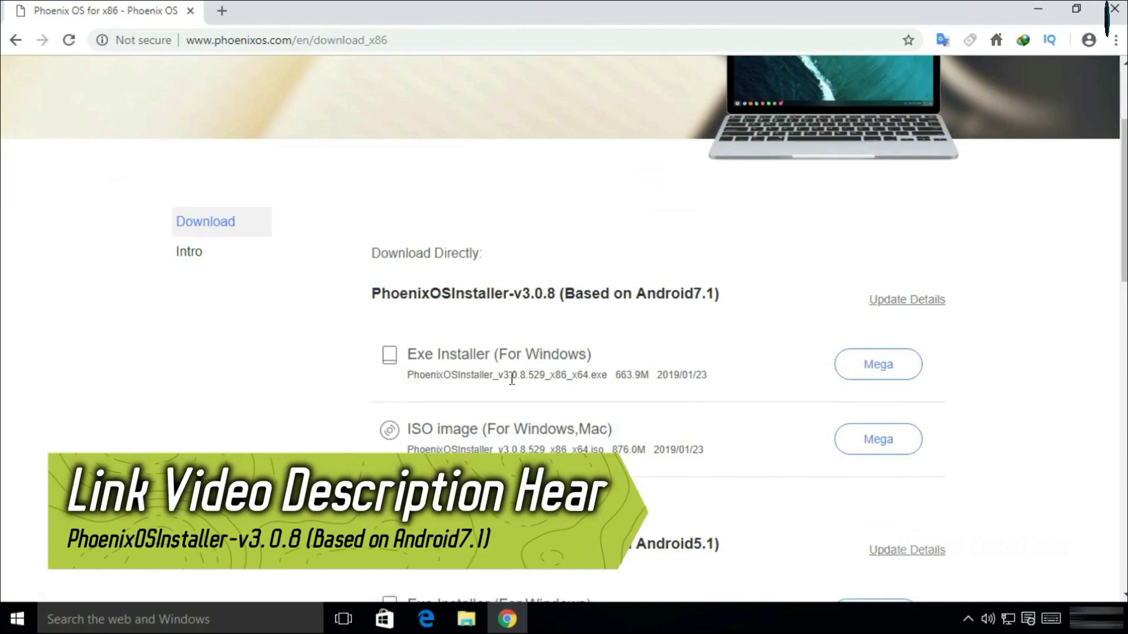
left_click_drag(409, 356, 611, 356)
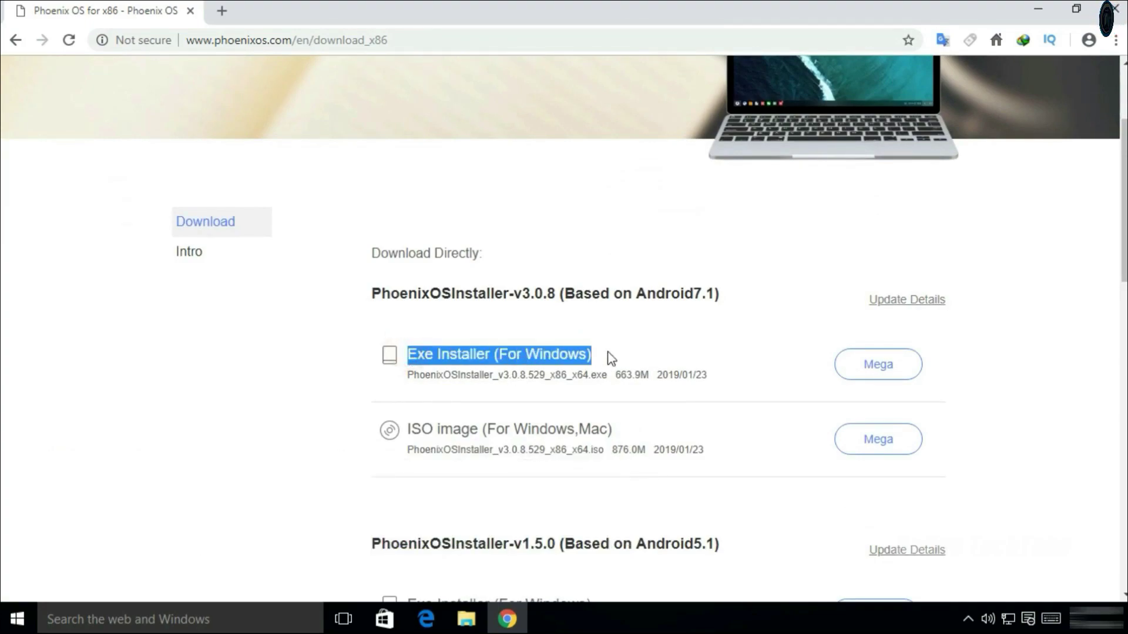
left_click(665, 356)
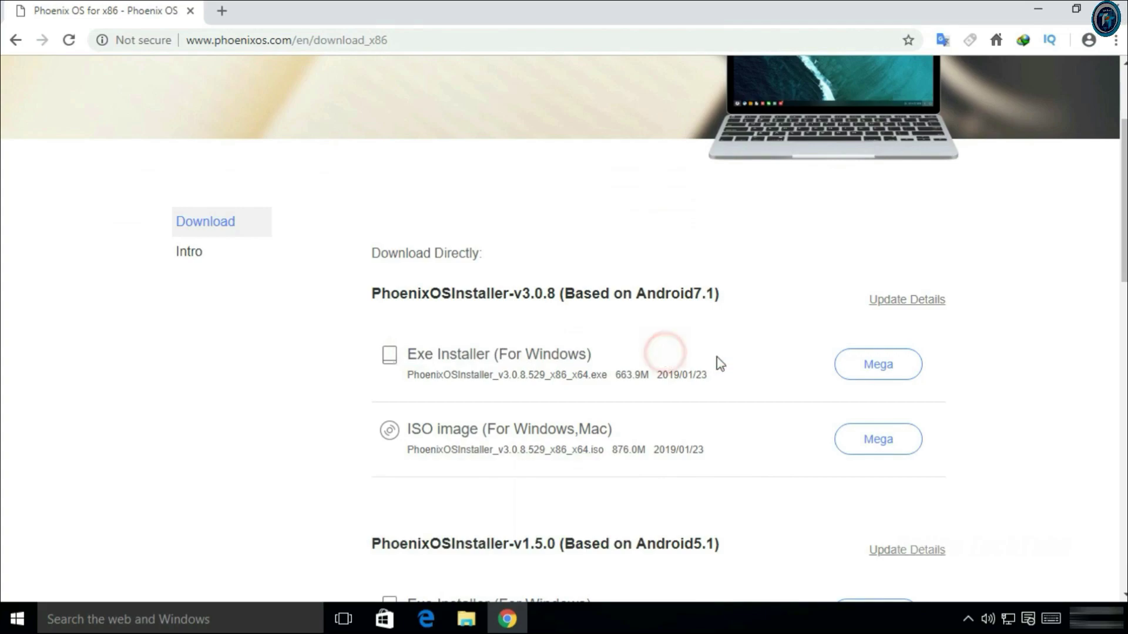
left_click(879, 377)
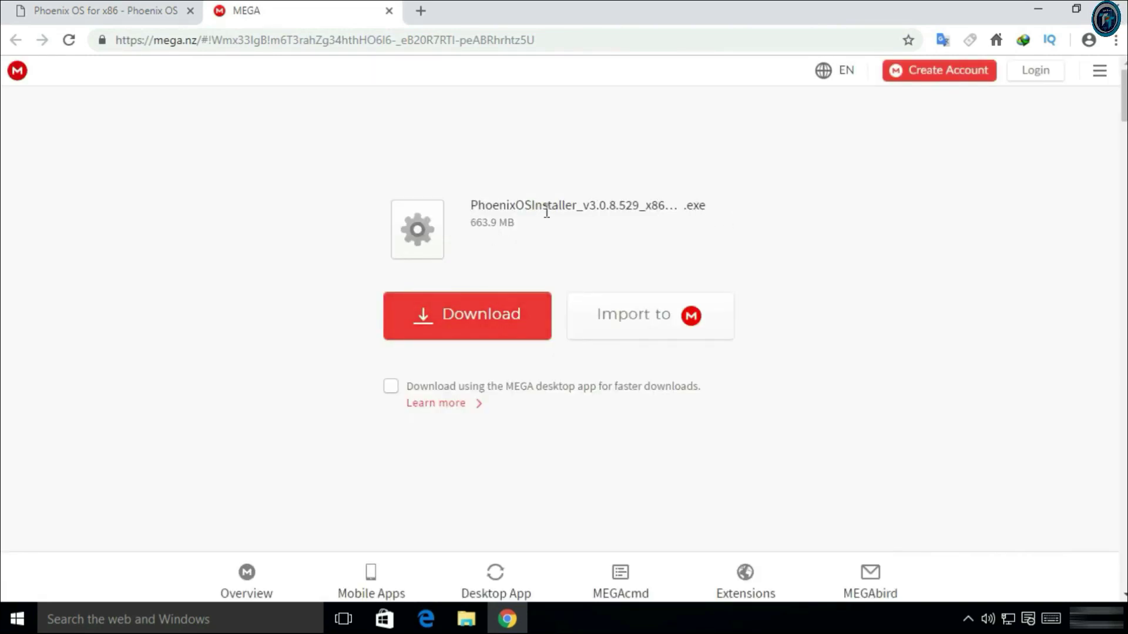
- Start downloading the PhoenixOSInstaller v3.0.8 exe from MEGA and dismiss the request to store files on the device
left_click_drag(467, 226, 516, 229)
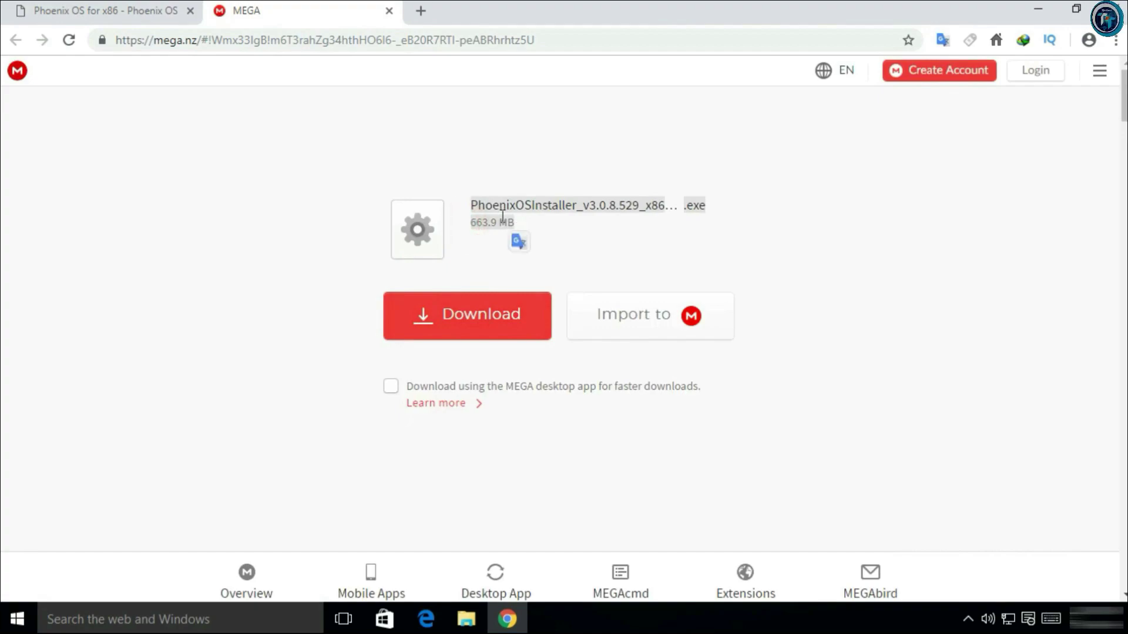
left_click(586, 226)
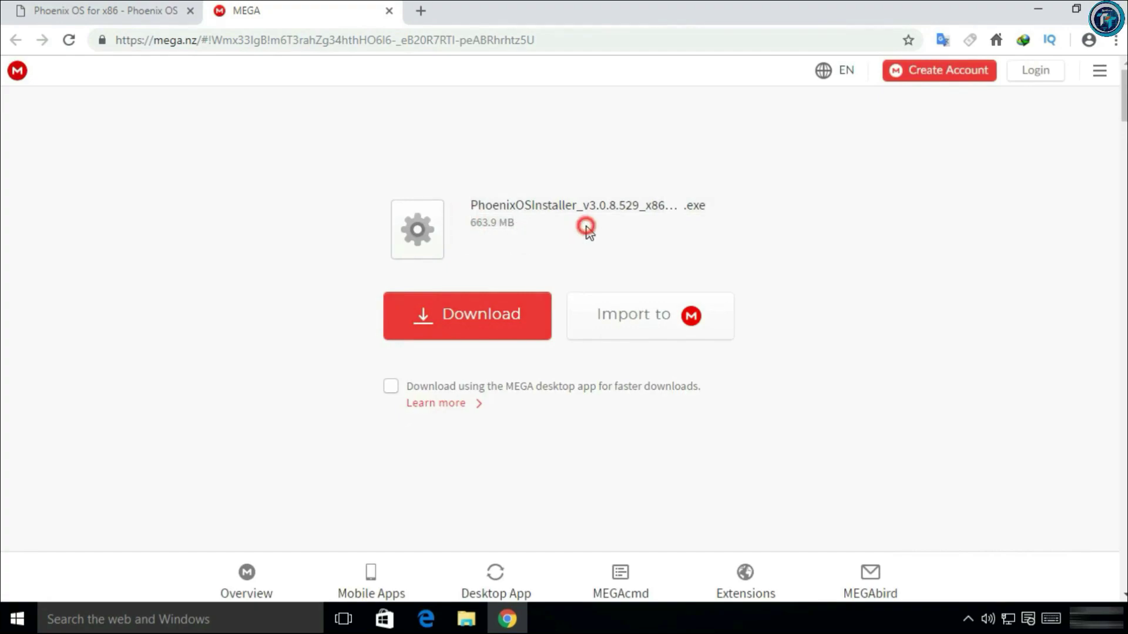
left_click(468, 316)
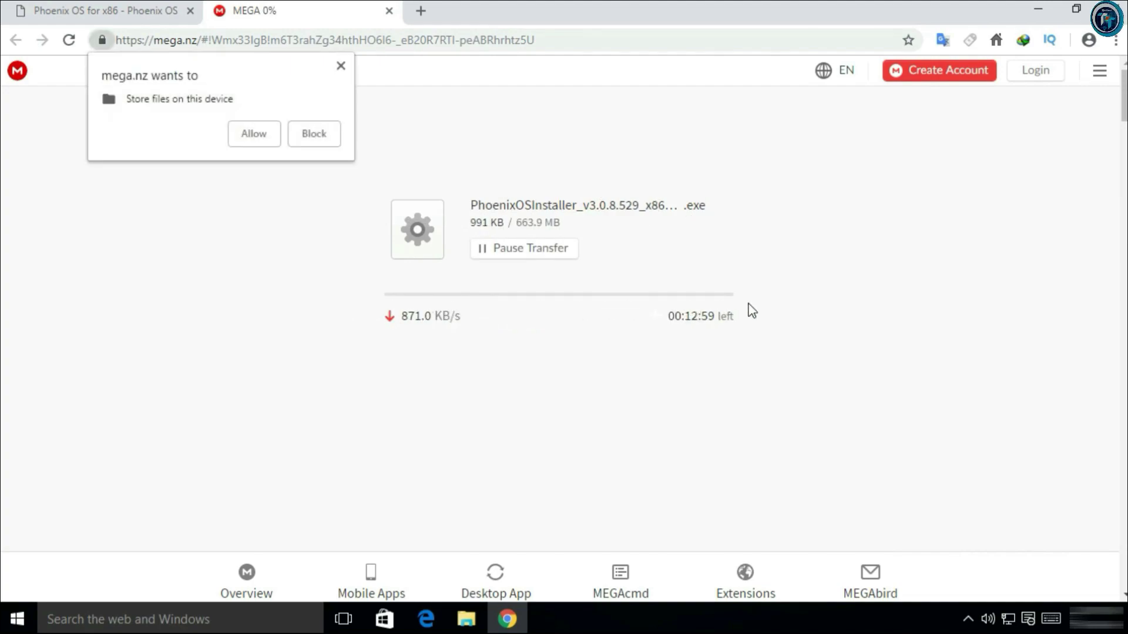
left_click(341, 66)
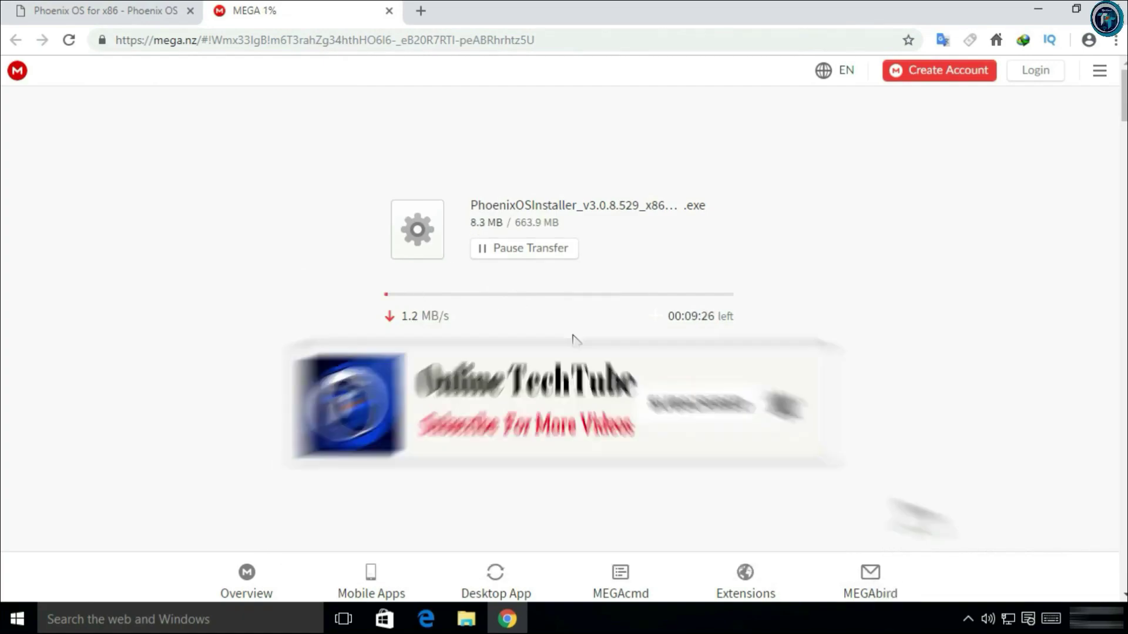
- Open the browser's download list and show PhoenixOSInstaller_v3.0.8.529_x86_x64.exe in its folder
left_click(1116, 43)
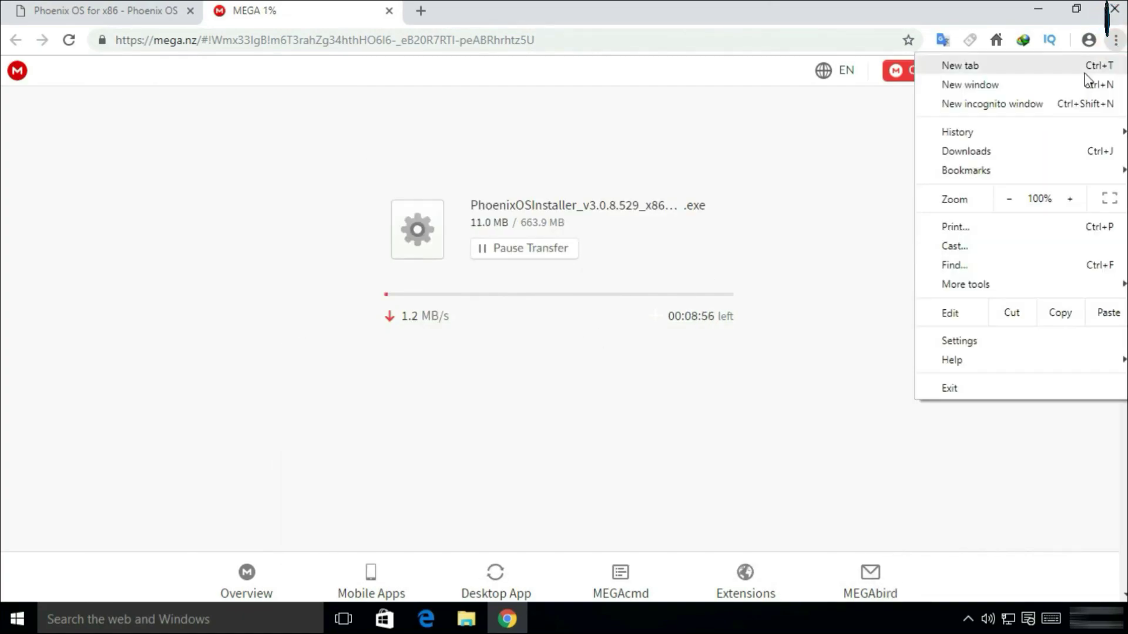
left_click(982, 152)
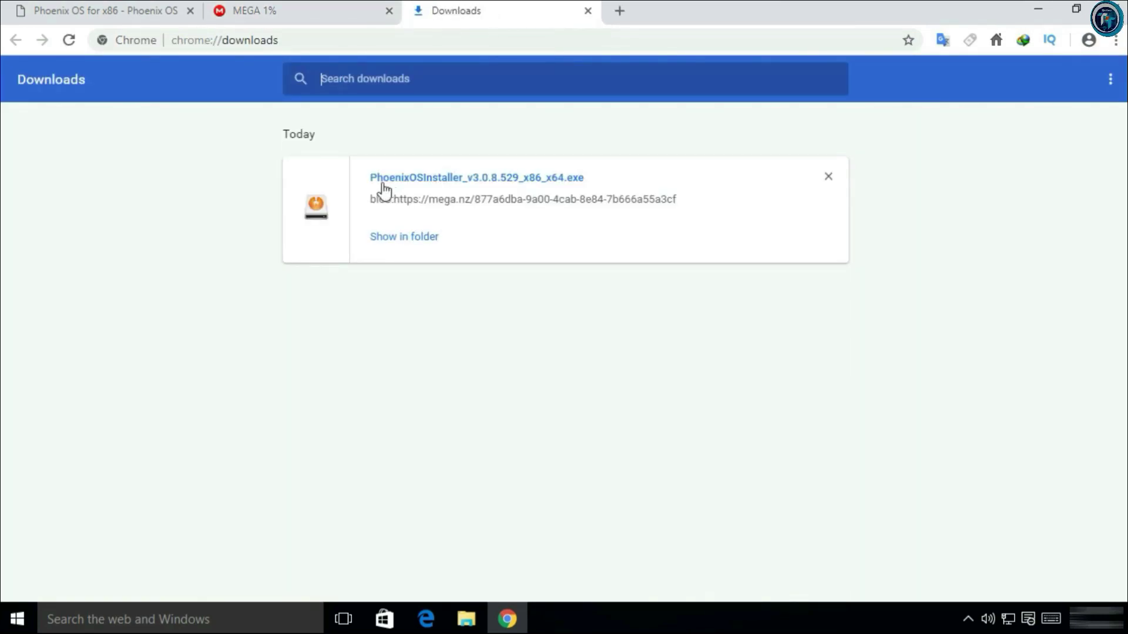
left_click(403, 237)
- Move the Phoenix OS installer from the Downloads folder to the desktop, close the folder, and place the icon apart from the others
left_click(1038, 10)
left_click_drag(724, 76, 841, 31)
left_click_drag(773, 438, 300, 205)
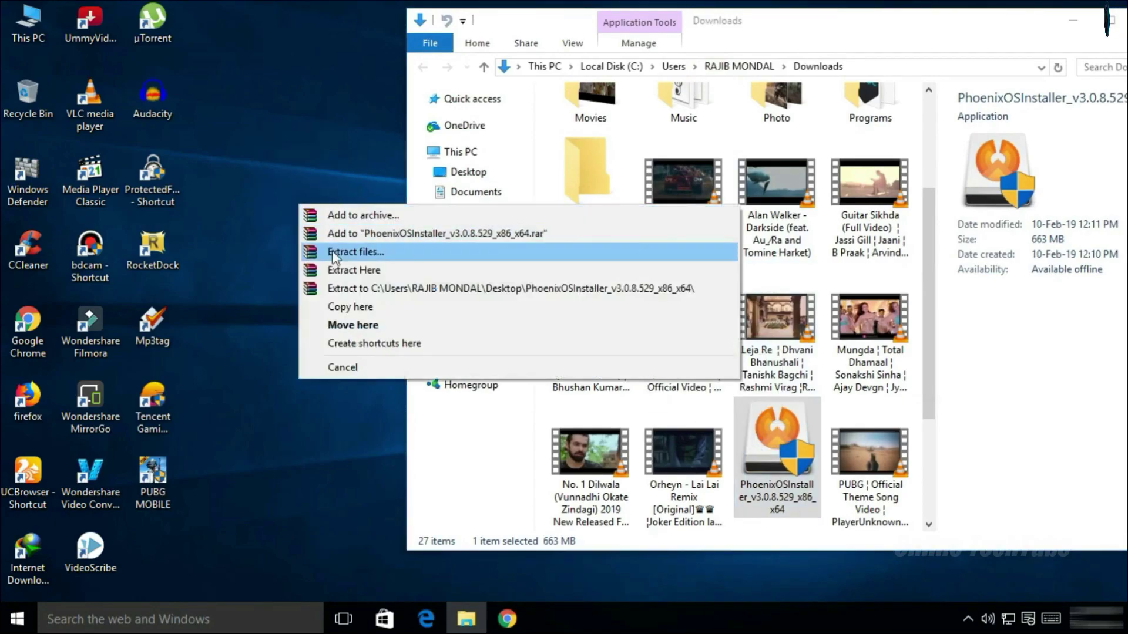
left_click(361, 325)
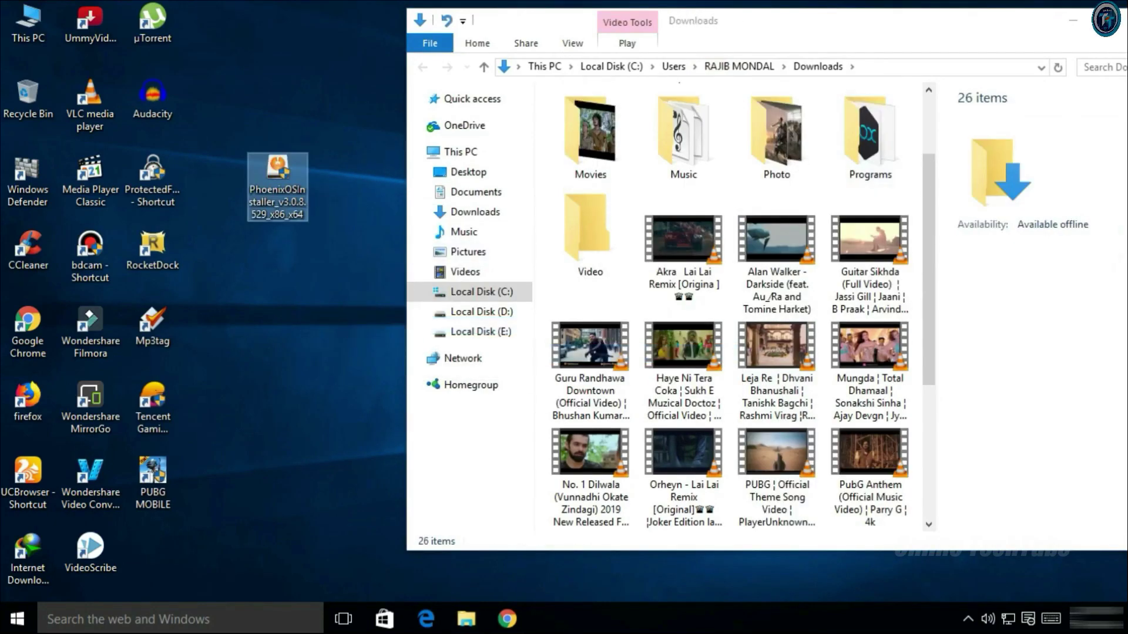
left_click_drag(1094, 27, 1003, 25)
left_click(1028, 23)
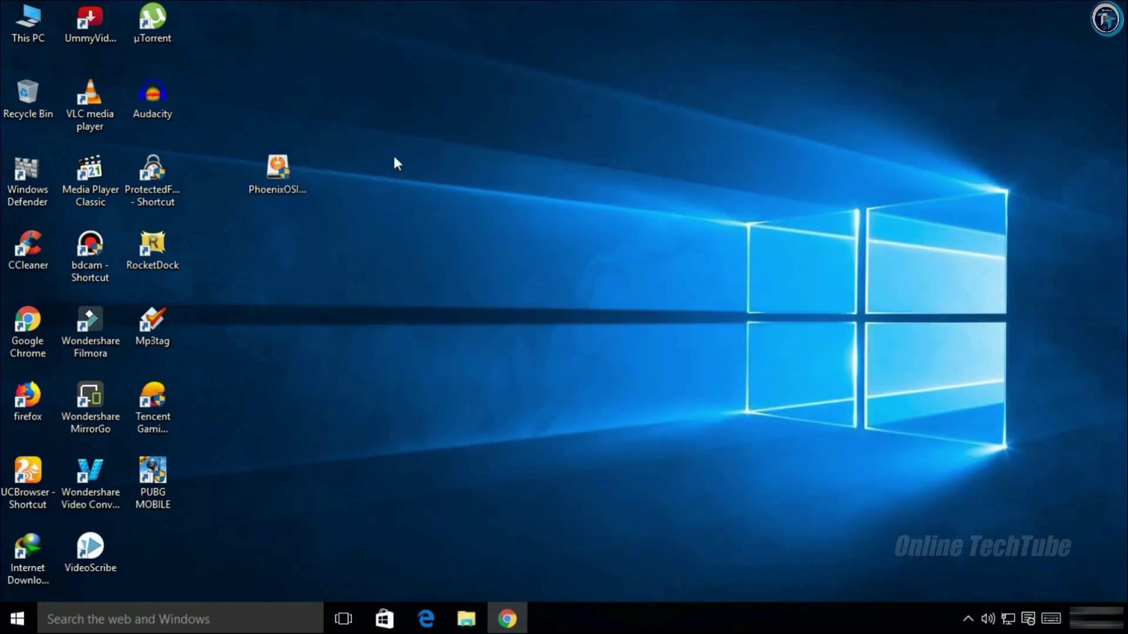
left_click_drag(271, 180, 645, 178)
left_click(971, 212)
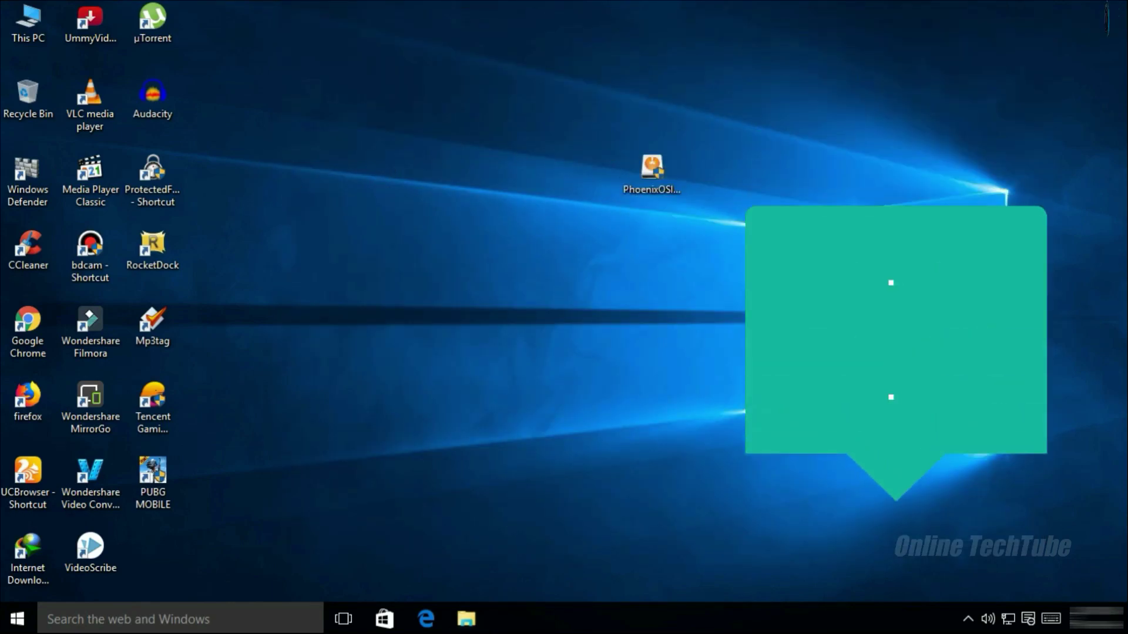
- Open Computer Management for This PC and display Disk Management
right_click(34, 23)
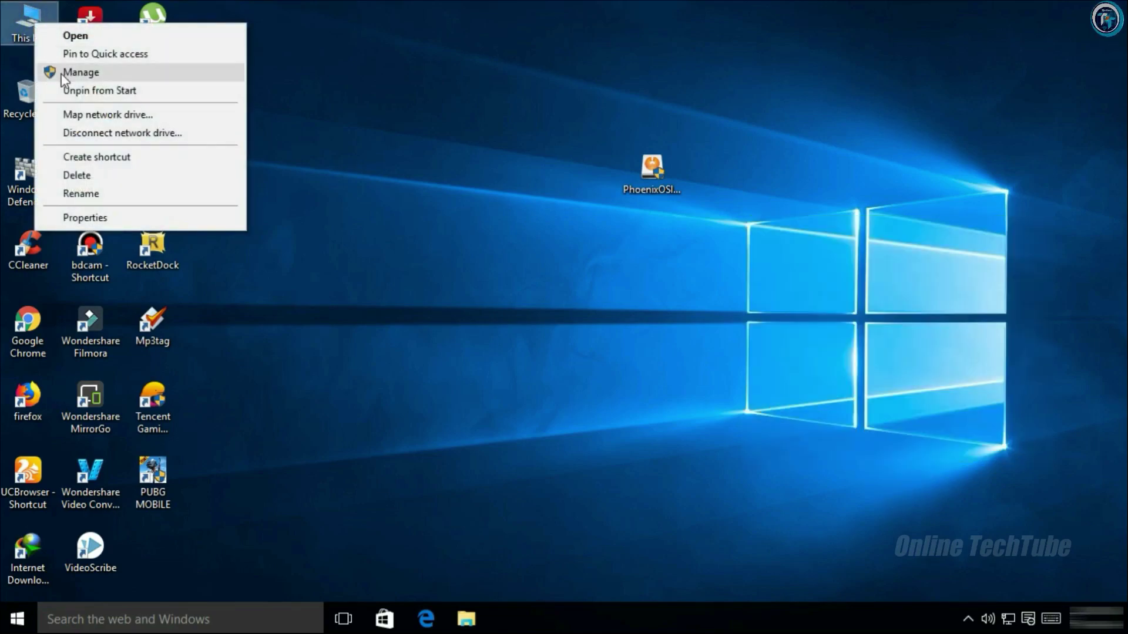
left_click(80, 72)
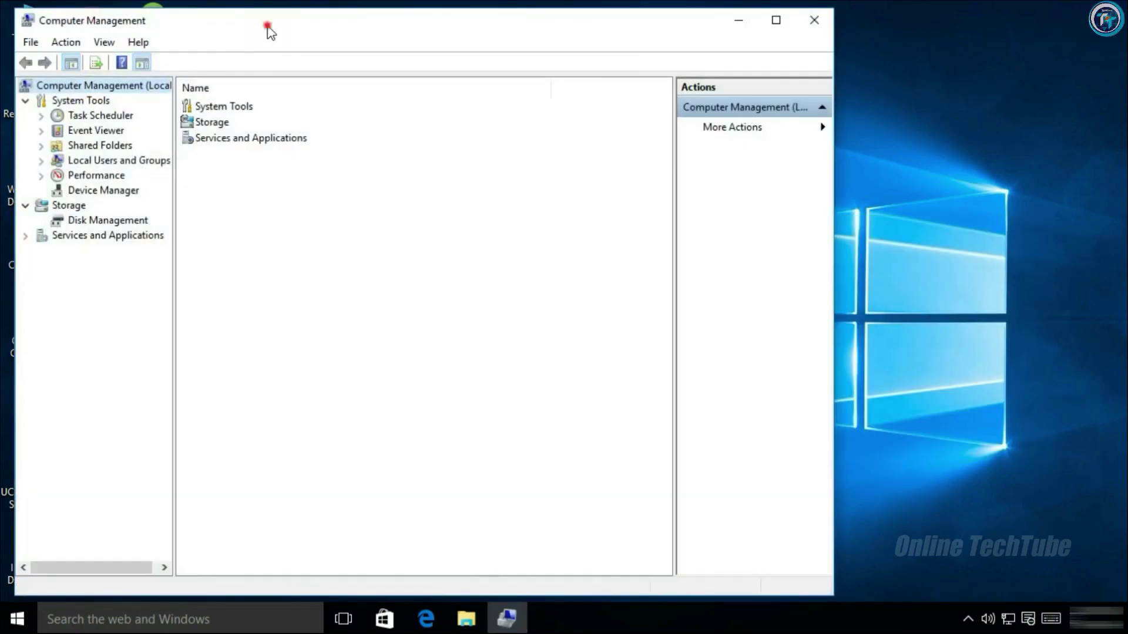
left_click_drag(262, 21, 478, 19)
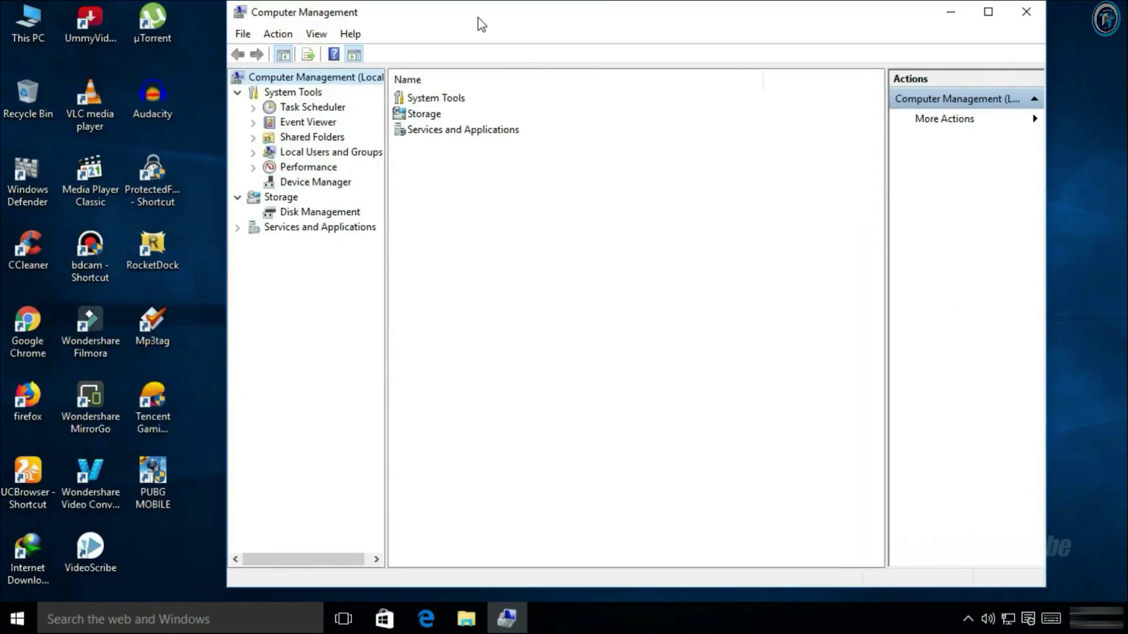
left_click(287, 212)
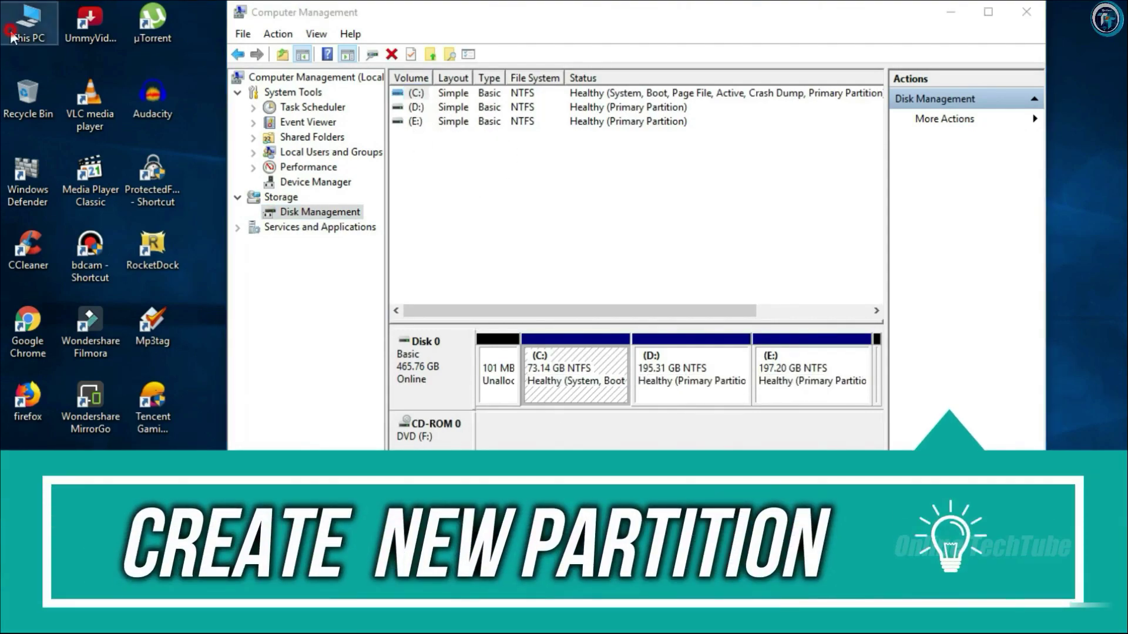
- Check the free space of the local drives in This PC and close the window
left_click(31, 27)
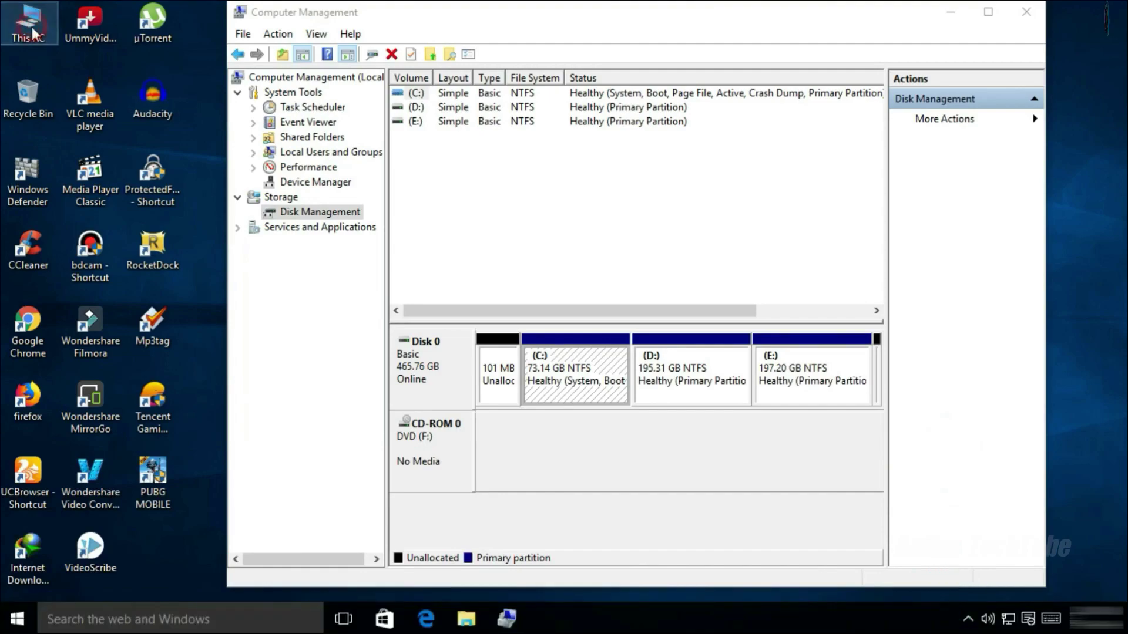
double_click(33, 29)
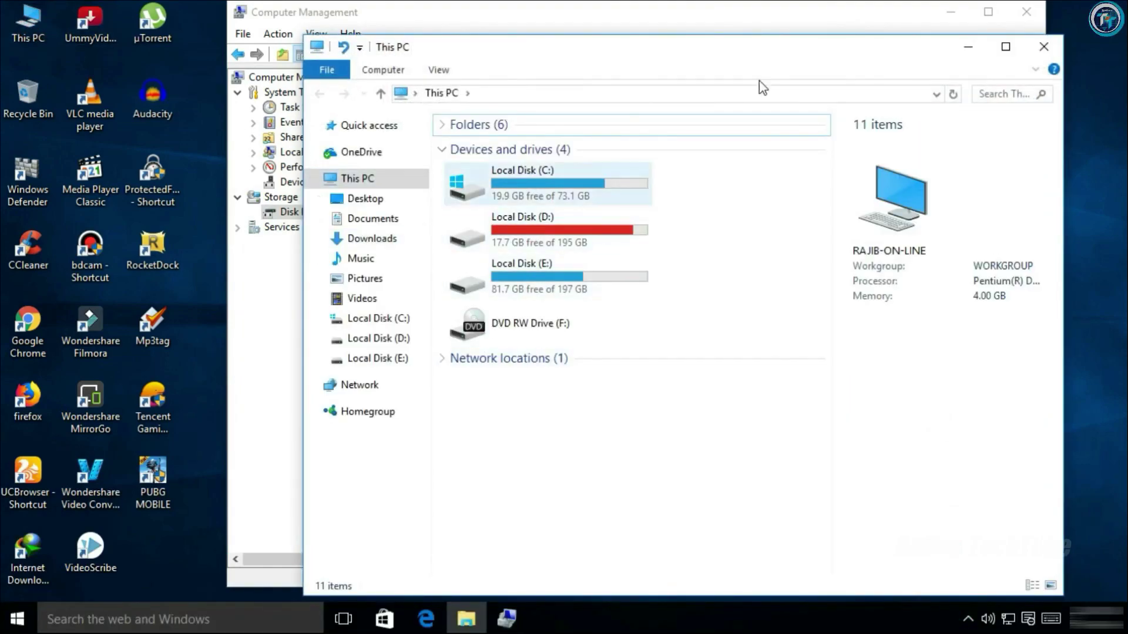
left_click(1044, 46)
- Check drive E:'s free space in This PC, and open the Shrink Volume dialog for the E: partition
left_click(813, 374)
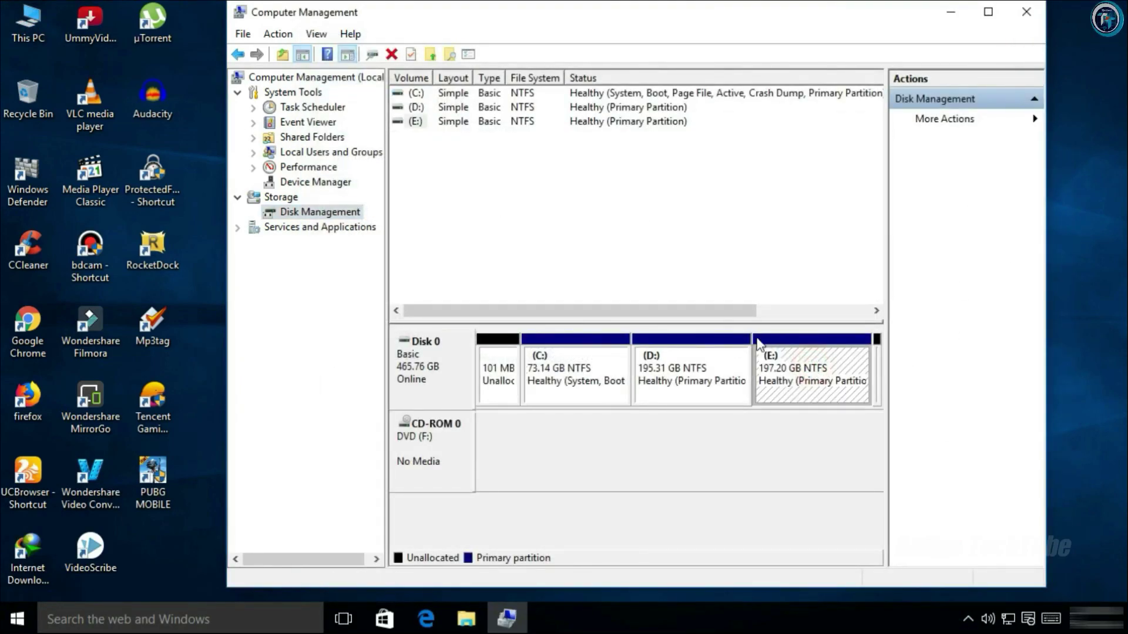
double_click(23, 24)
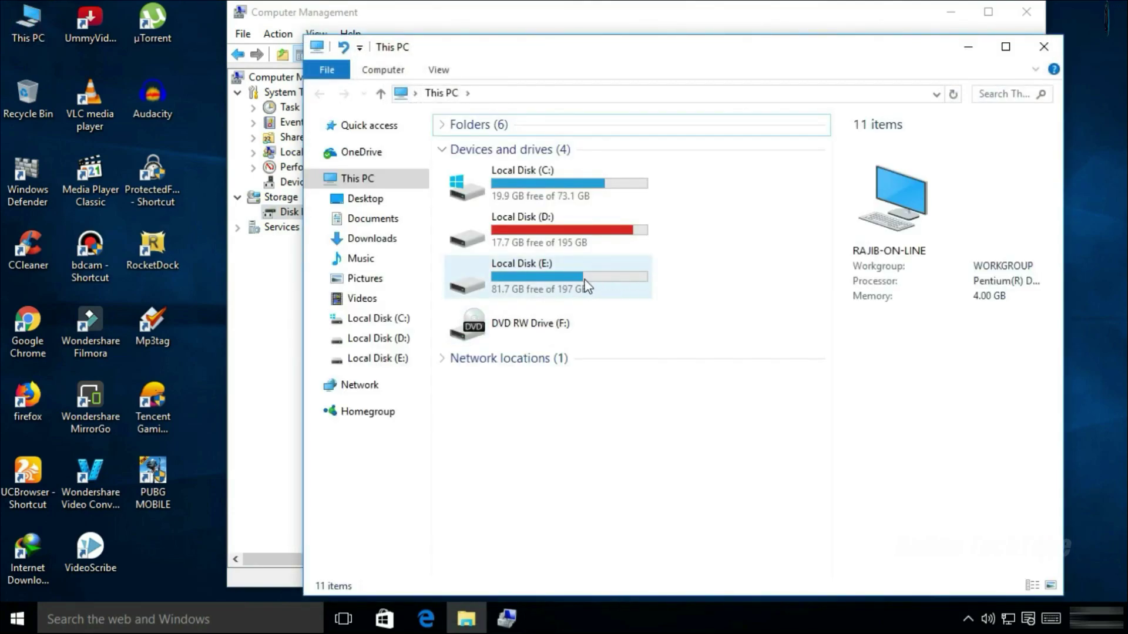
left_click(1044, 46)
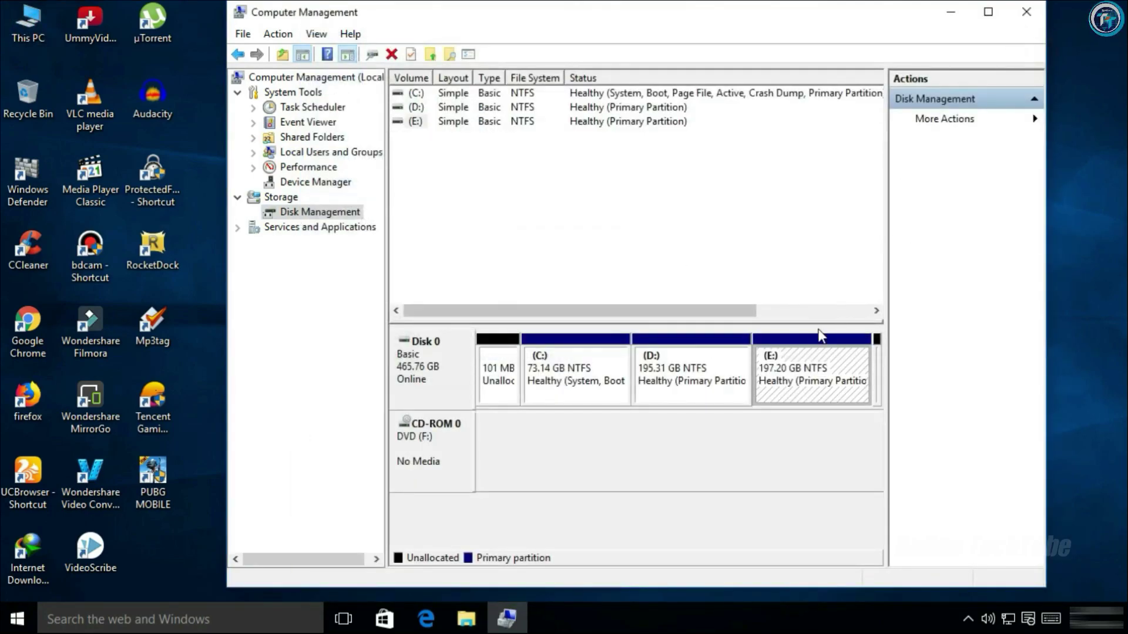
right_click(807, 381)
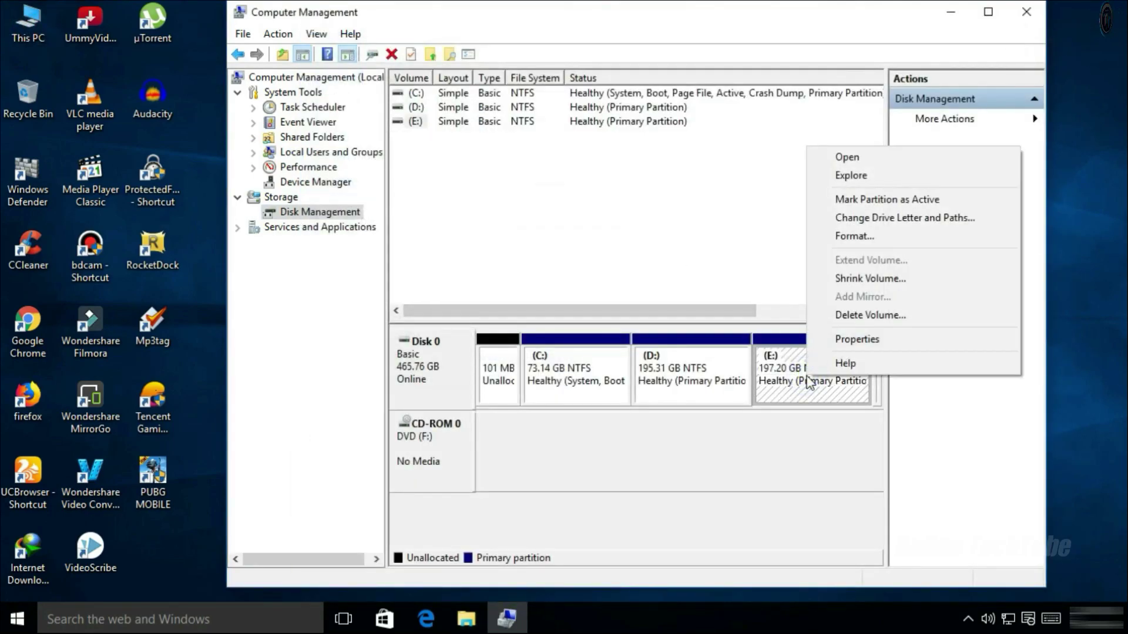
left_click(853, 280)
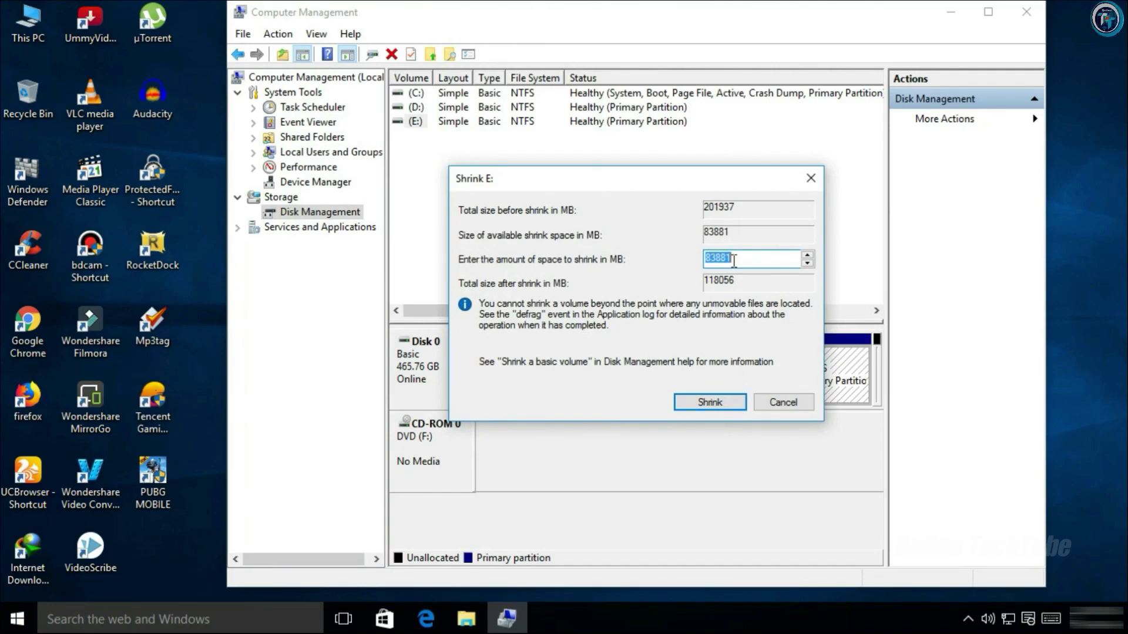
- Find and open Calculator, and place its window beside the Shrink E: dialog
left_click(17, 618)
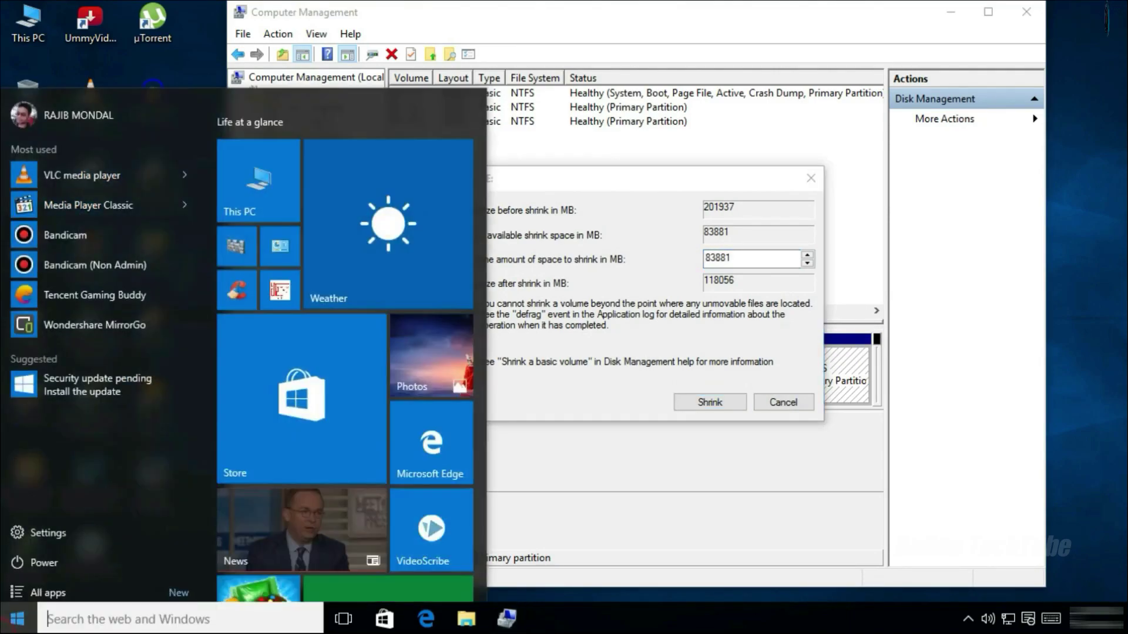
left_click(69, 622)
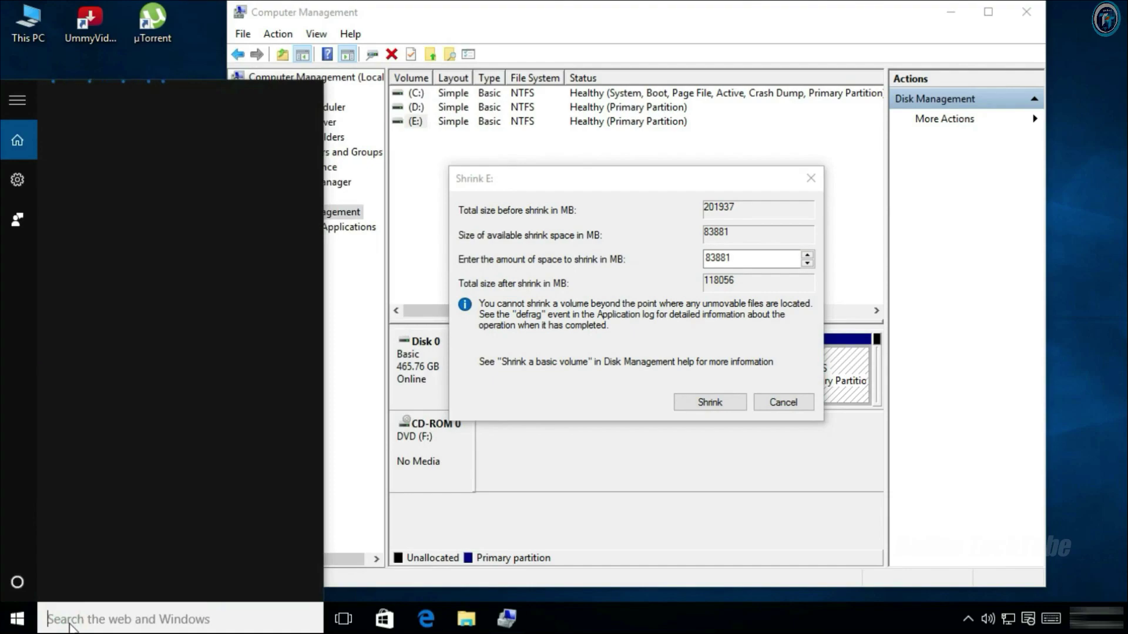
type("ca")
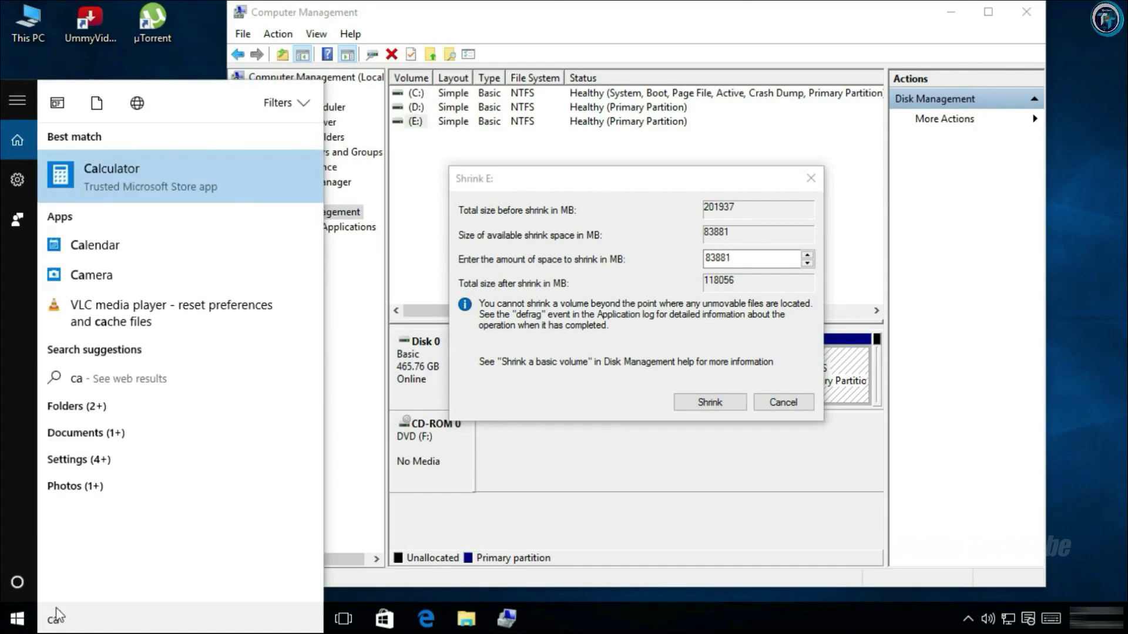
left_click(182, 174)
left_click_drag(414, 87, 296, 91)
- Calculate 20 × 1024 in Calculator to convert 20 GB to megabytes
left_click(279, 423)
left_click(282, 463)
left_click(395, 341)
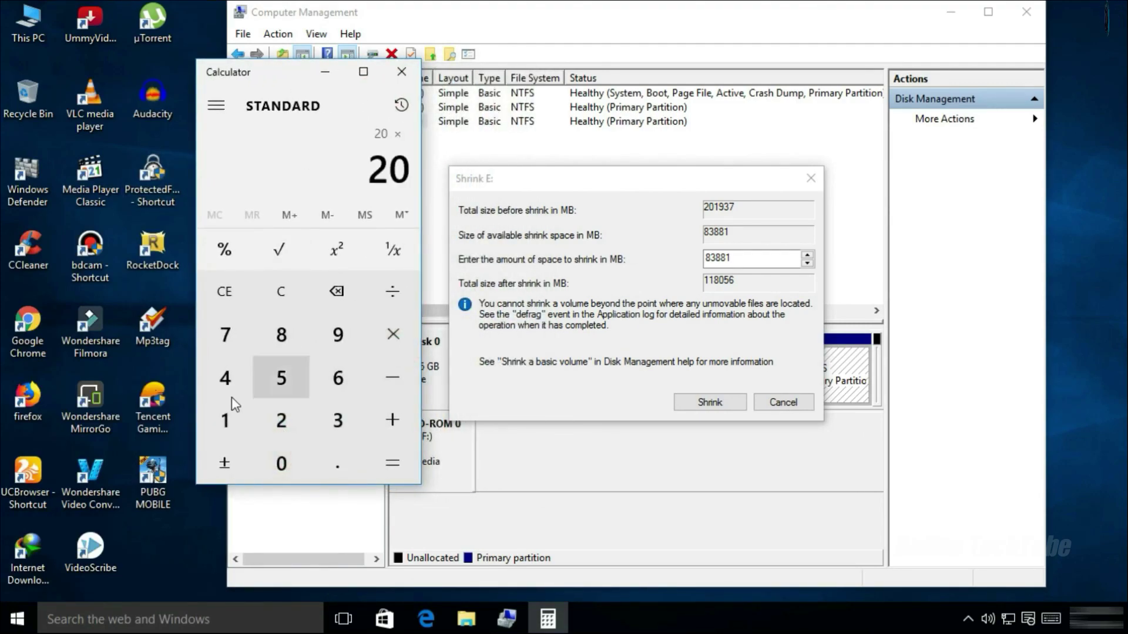
left_click(223, 420)
left_click(278, 462)
left_click(283, 420)
left_click(237, 382)
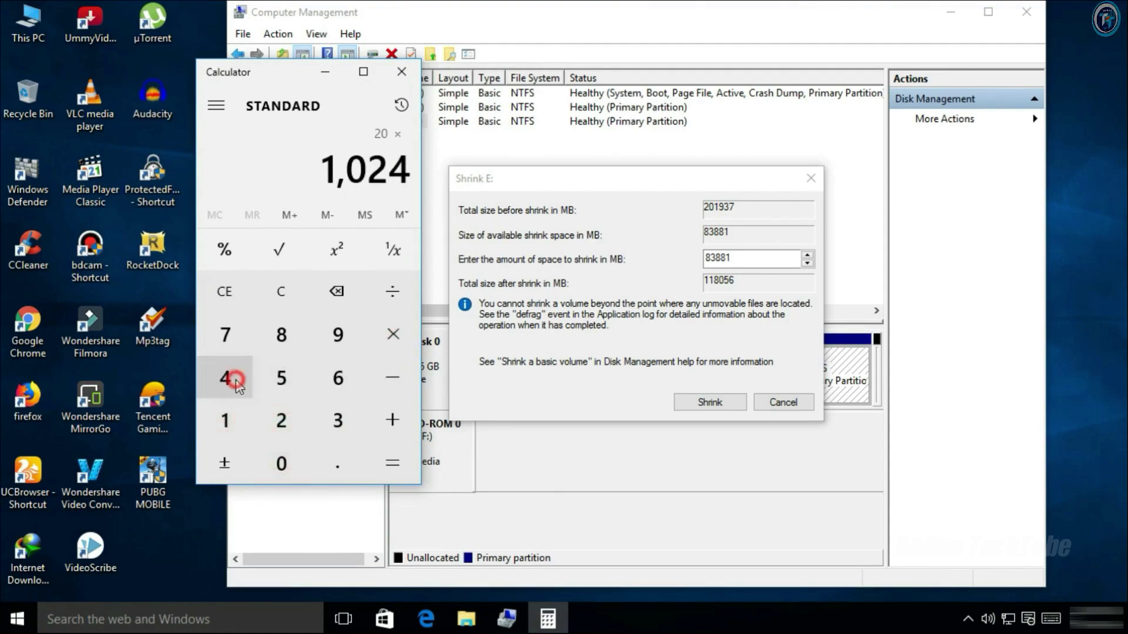
left_click(392, 463)
- Shrink the E: partition by 20480 MB and close Calculator
double_click(708, 259)
type("20480")
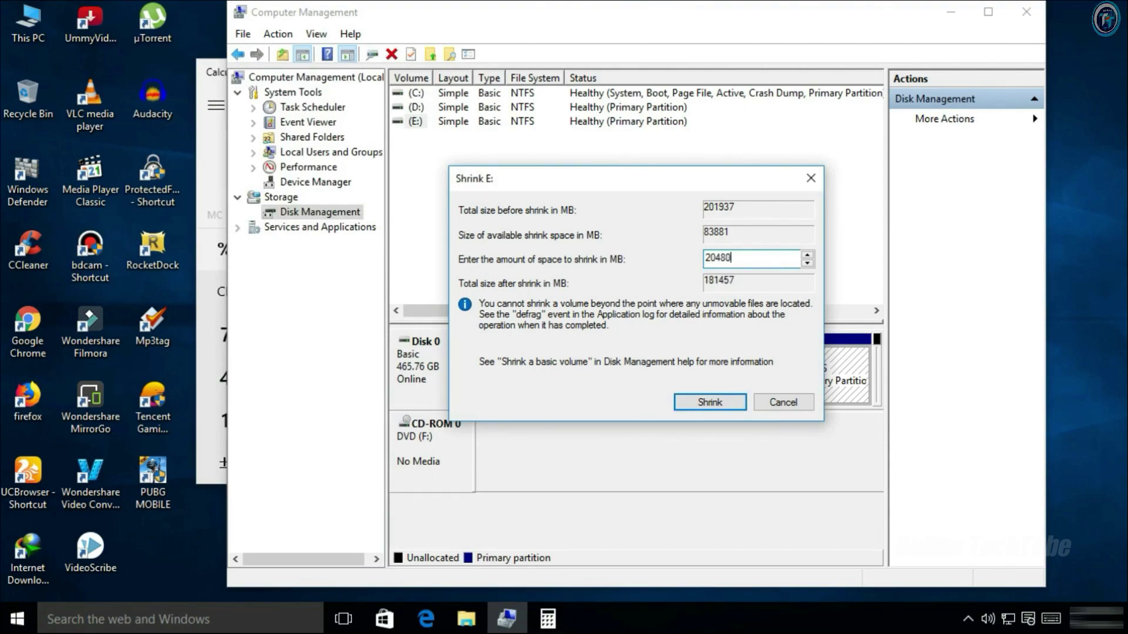
left_click(209, 82)
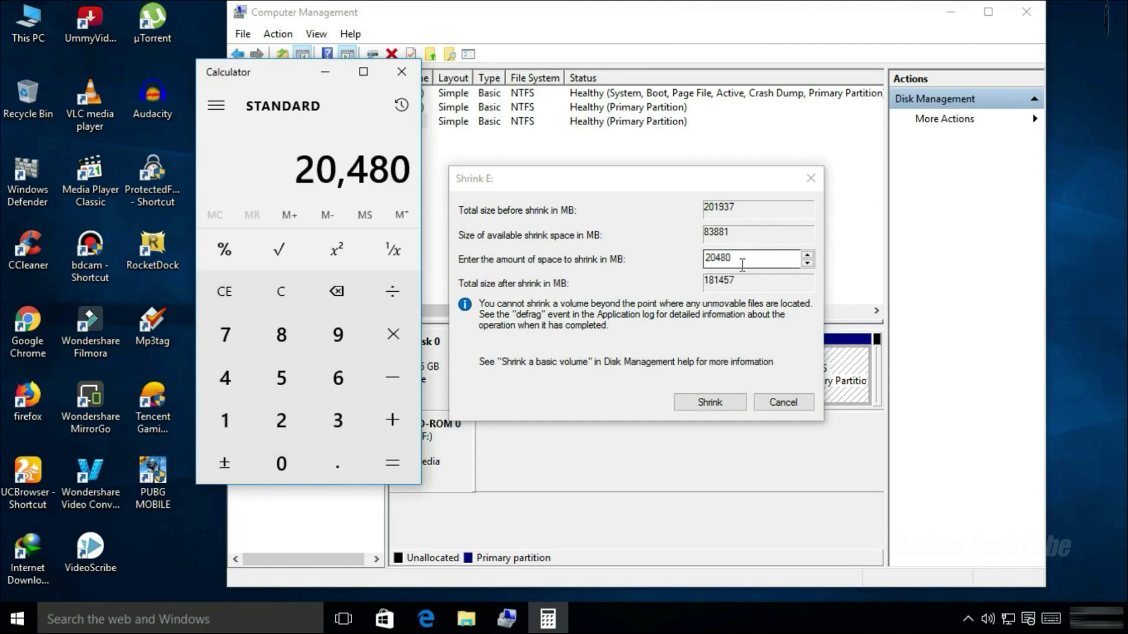
left_click(709, 403)
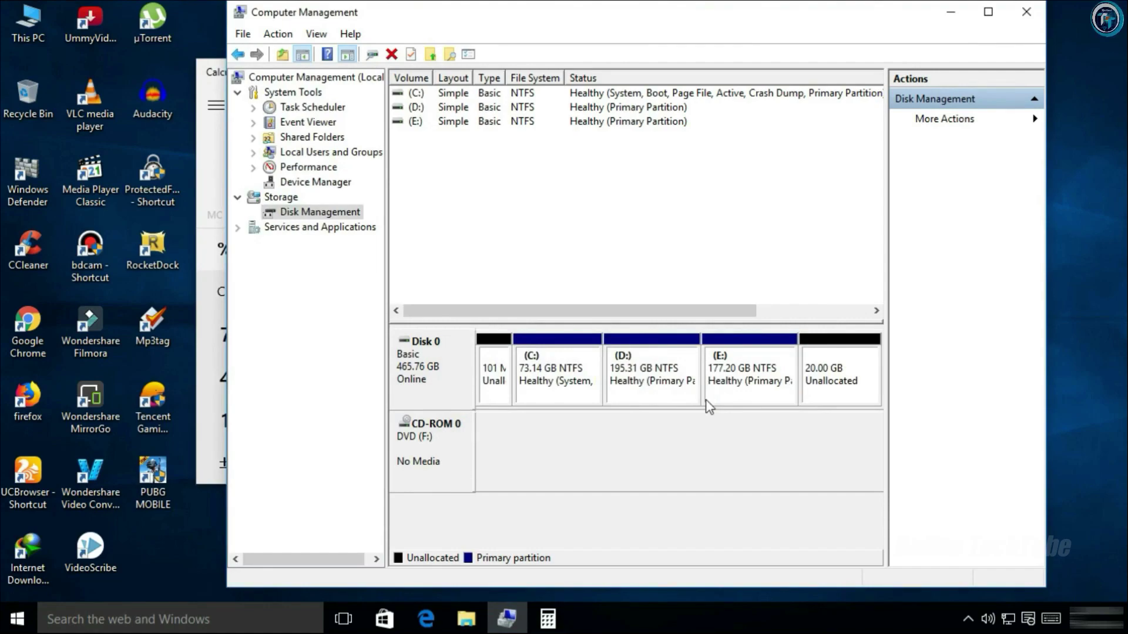
left_click(207, 73)
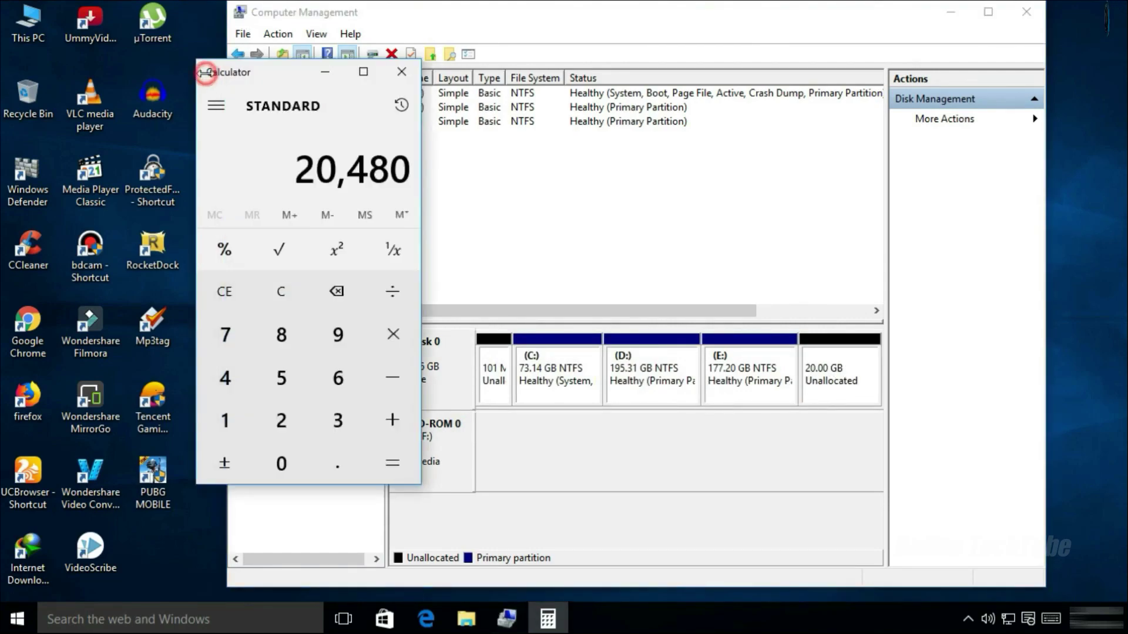
left_click(407, 69)
- Start a new simple volume on the 20 GB unallocated space, keeping the 20480 MB size and drive letter G
left_click(846, 371)
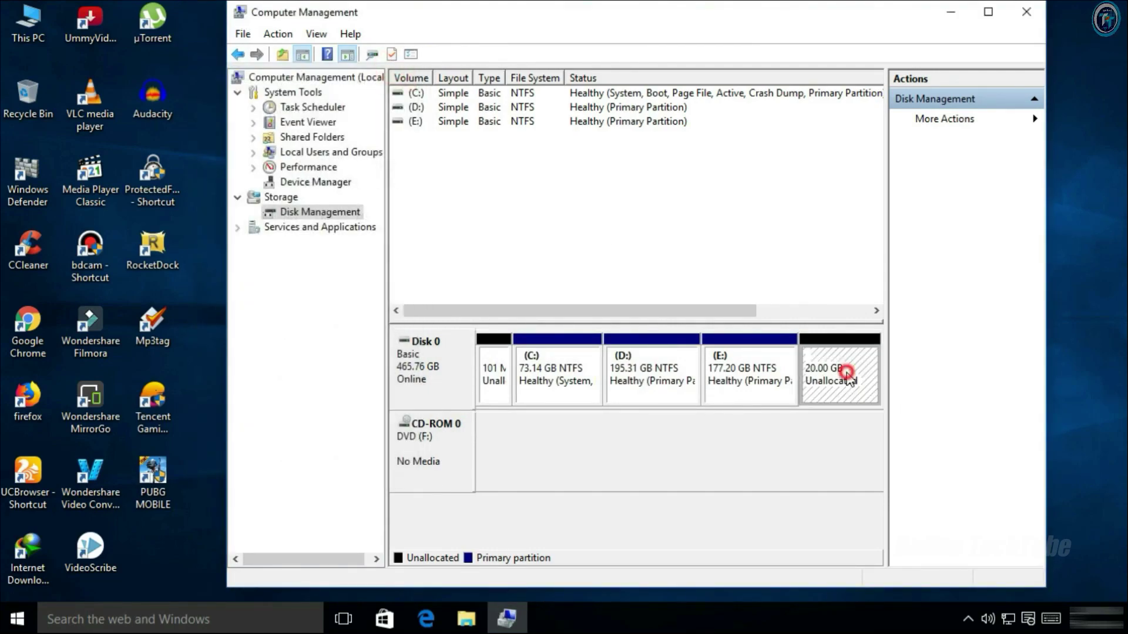
right_click(847, 372)
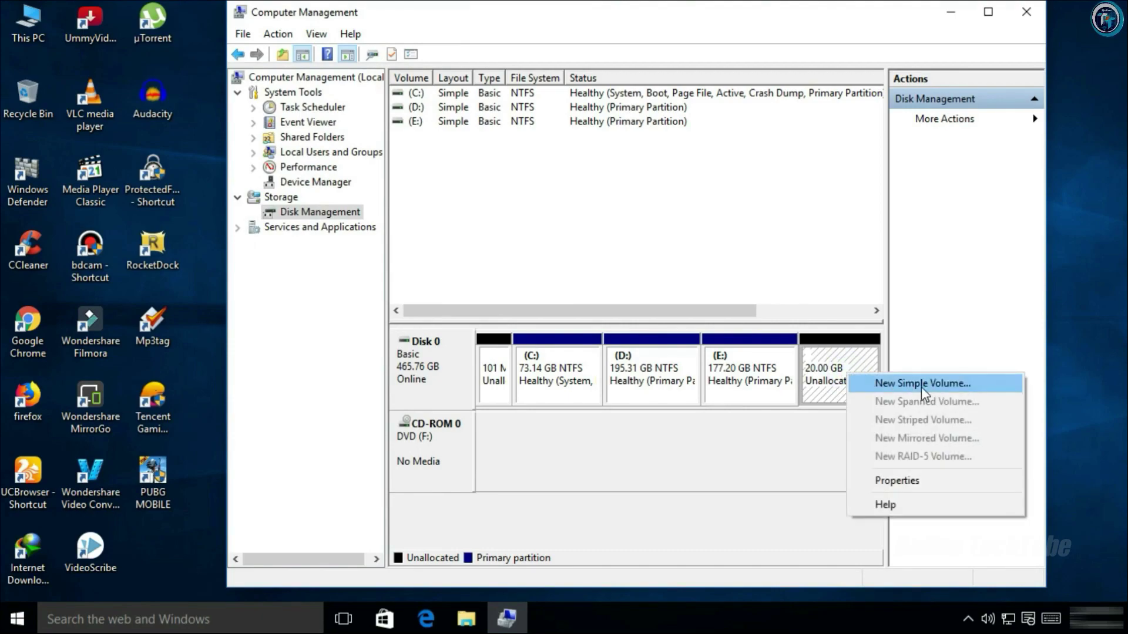
left_click(903, 384)
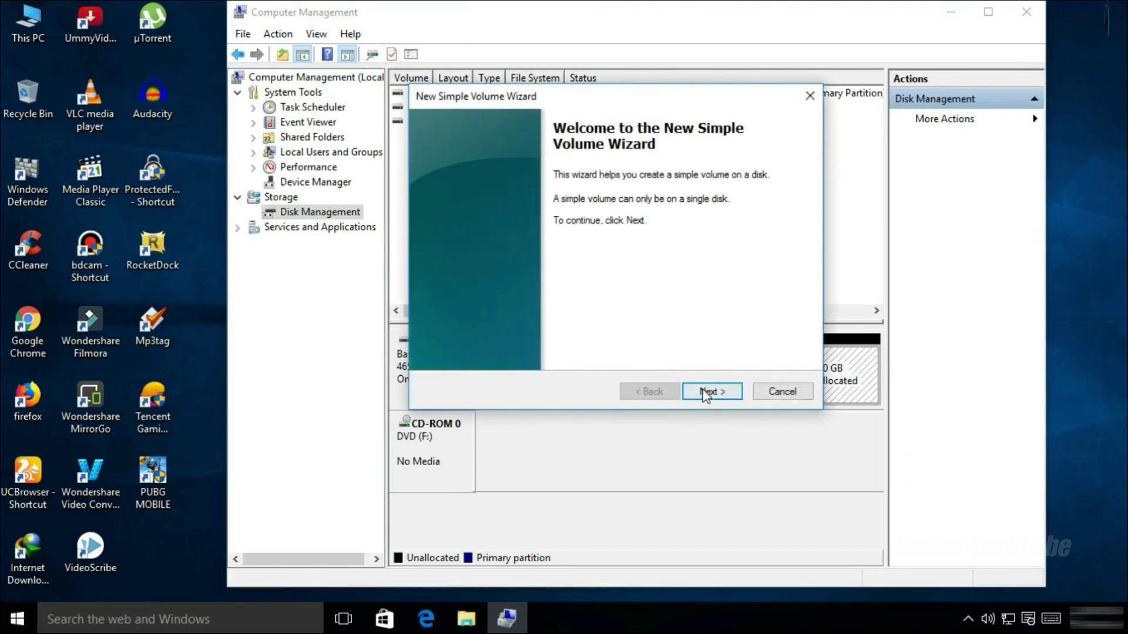
left_click(707, 391)
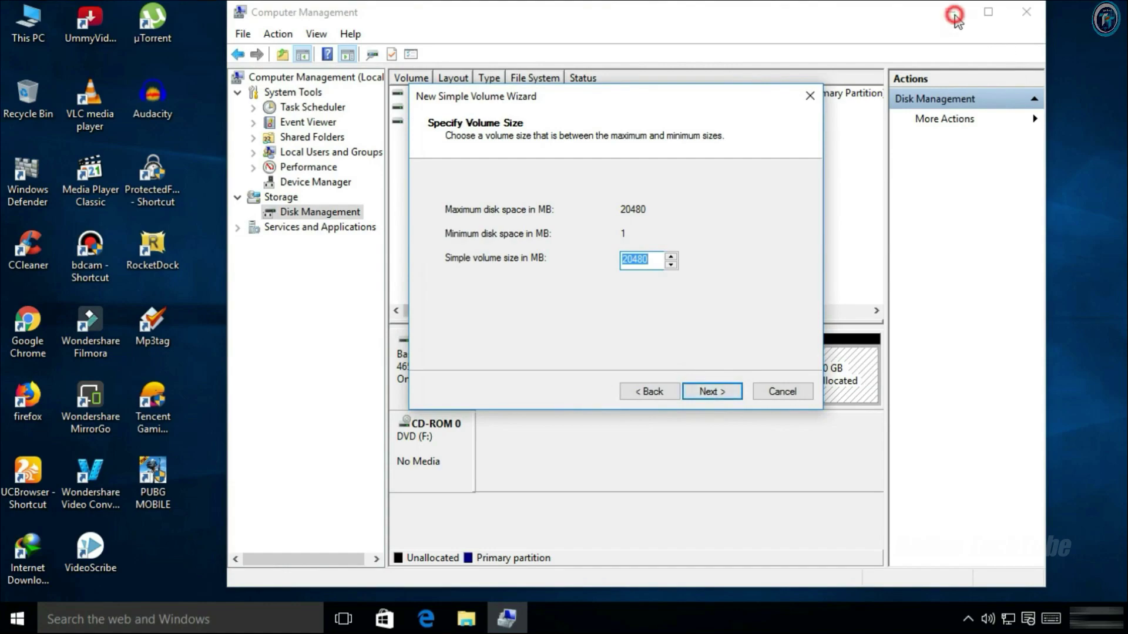
left_click_drag(539, 95, 541, 88)
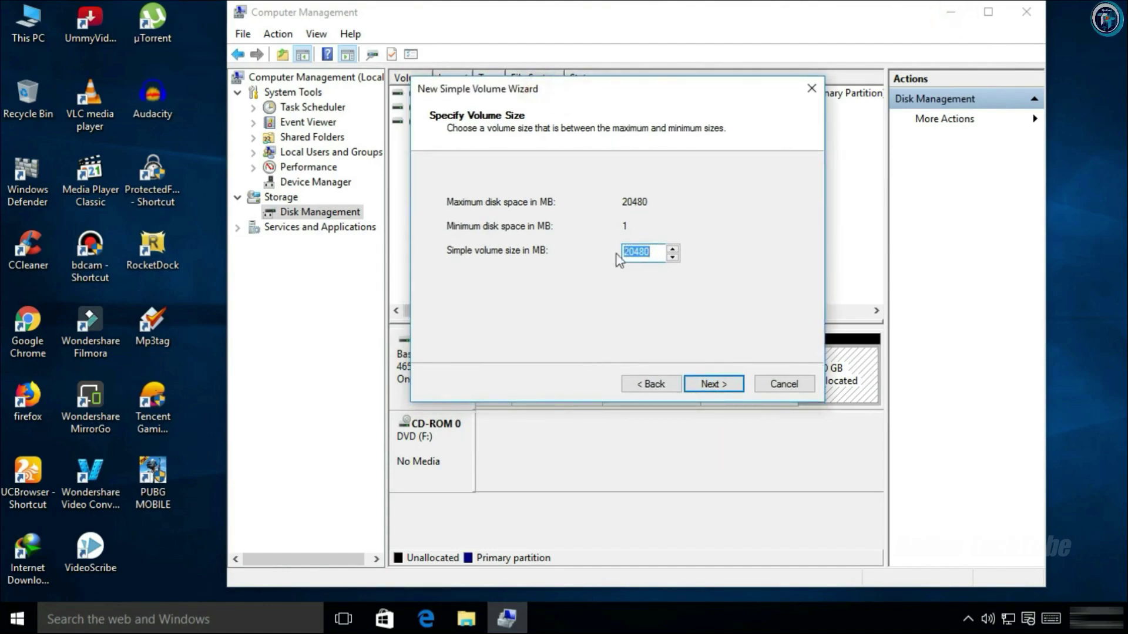
left_click(717, 384)
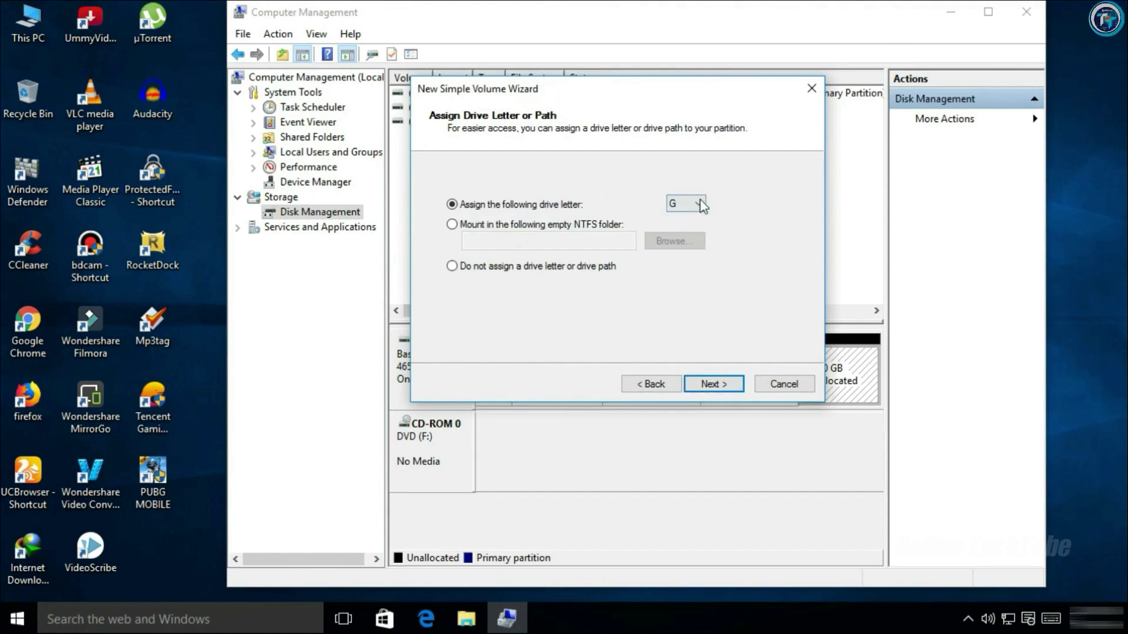
left_click(714, 384)
- Set the new volume's file system to FAT32 and its volume label to PhoenixOS
left_click(634, 239)
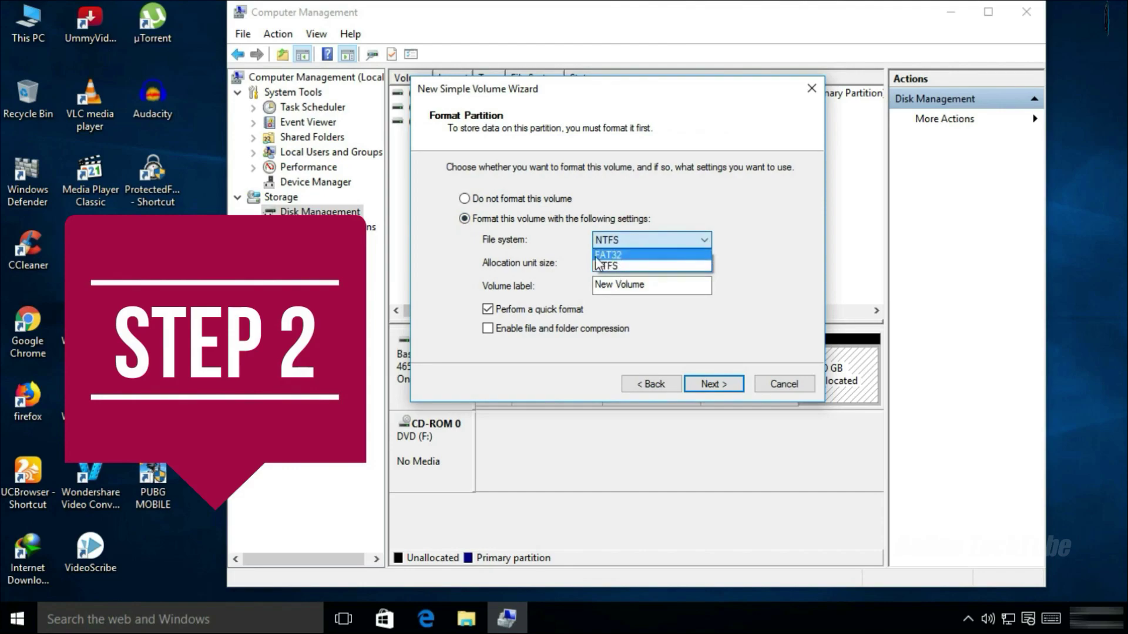
left_click(636, 257)
left_click(630, 241)
left_click(612, 257)
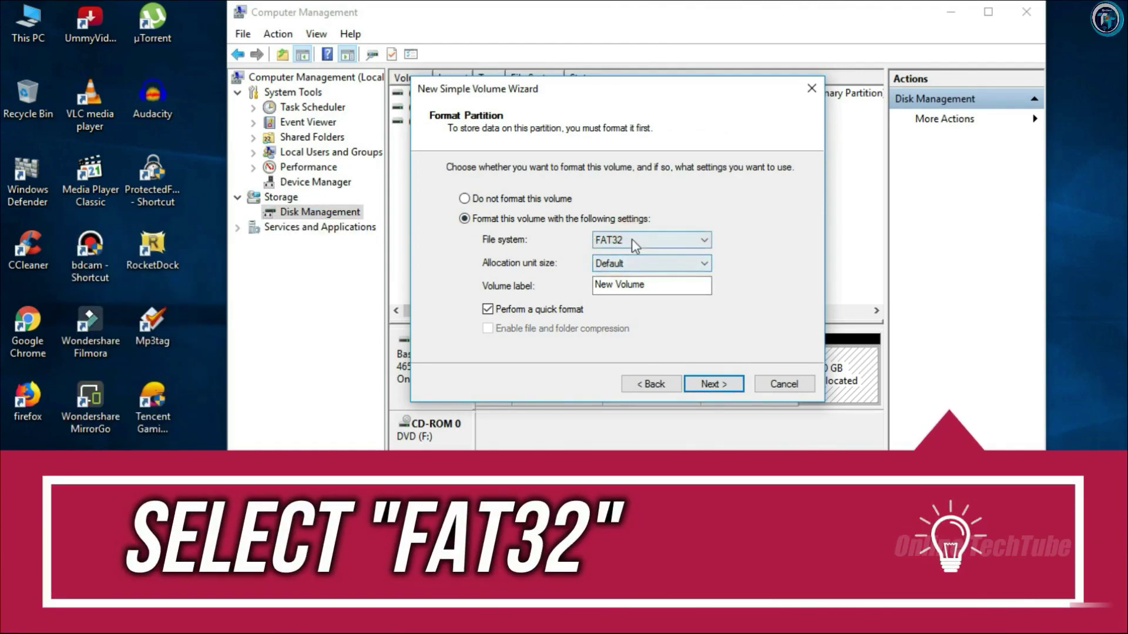
left_click_drag(649, 282, 583, 286)
key("BackSpace")
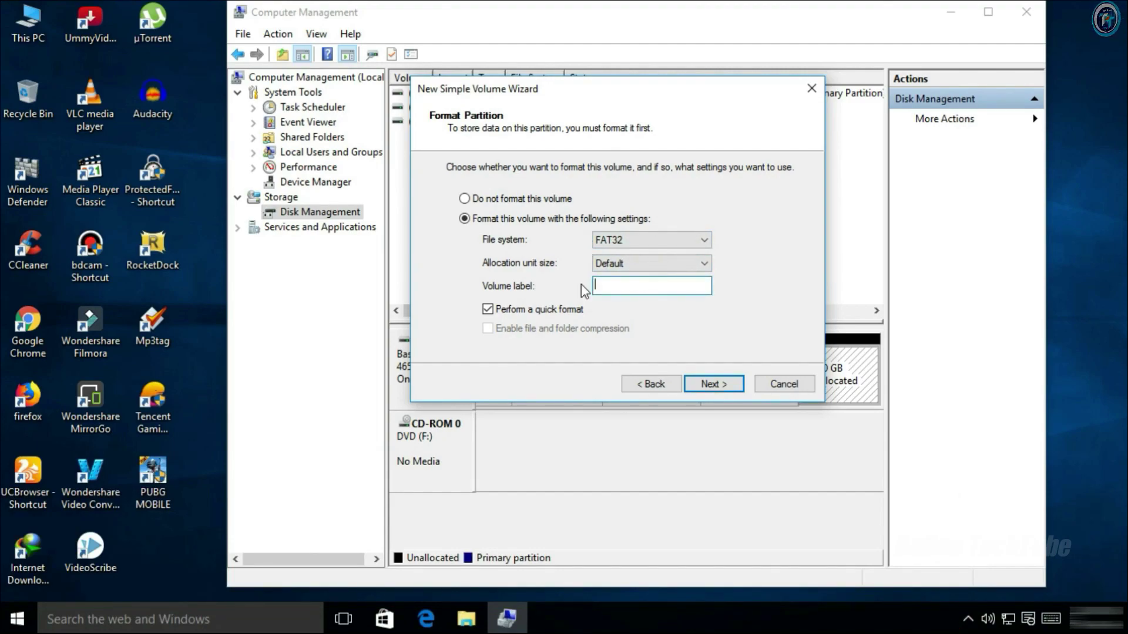
type("PhoenixOS")
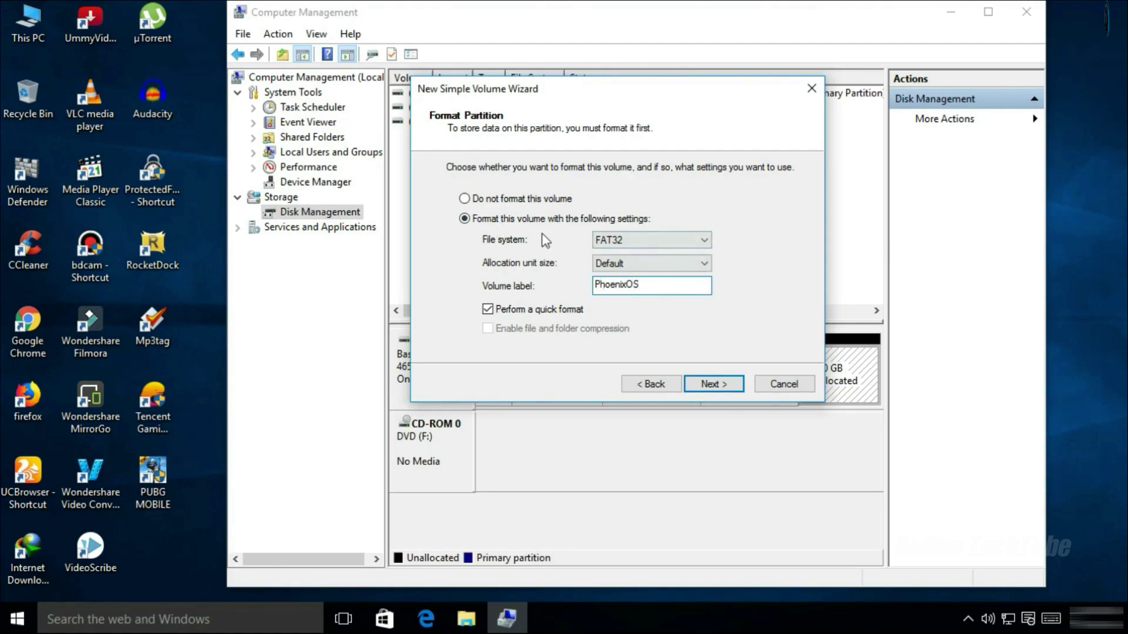
- Reselect FAT32 as the file system and complete the New Simple Volume Wizard to create the partition
left_click(617, 240)
left_click(625, 252)
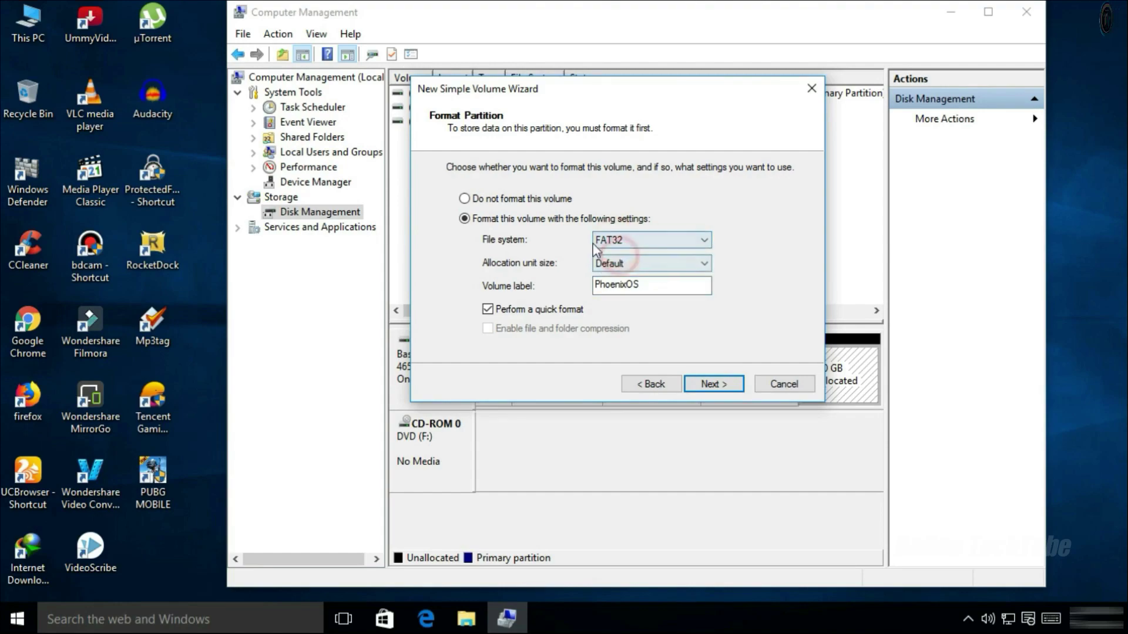
left_click(722, 387)
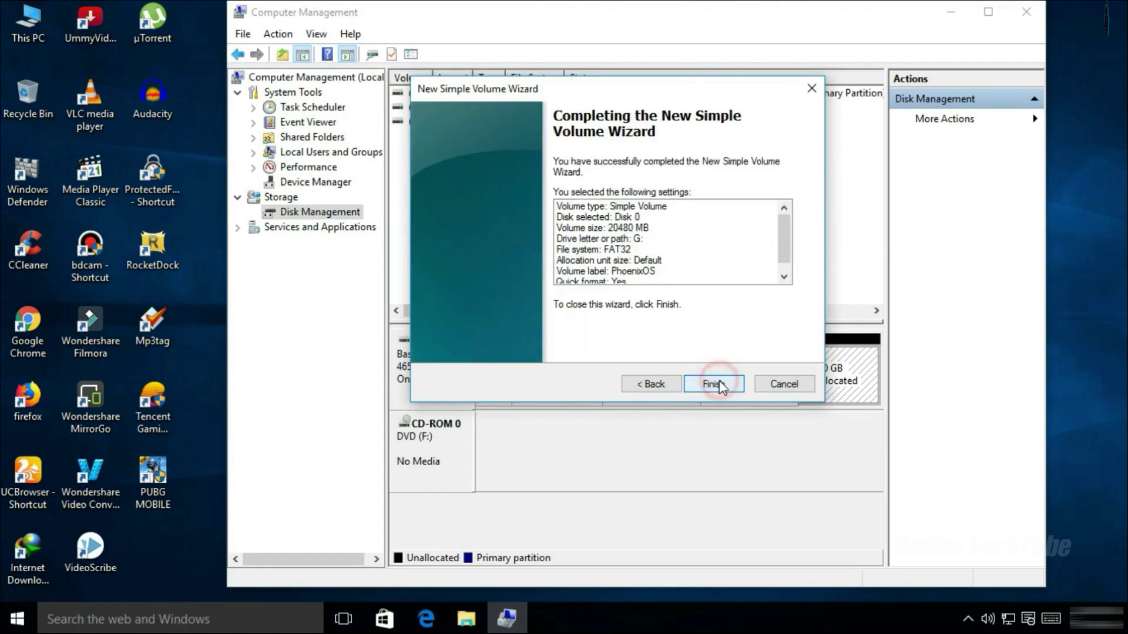
left_click(713, 386)
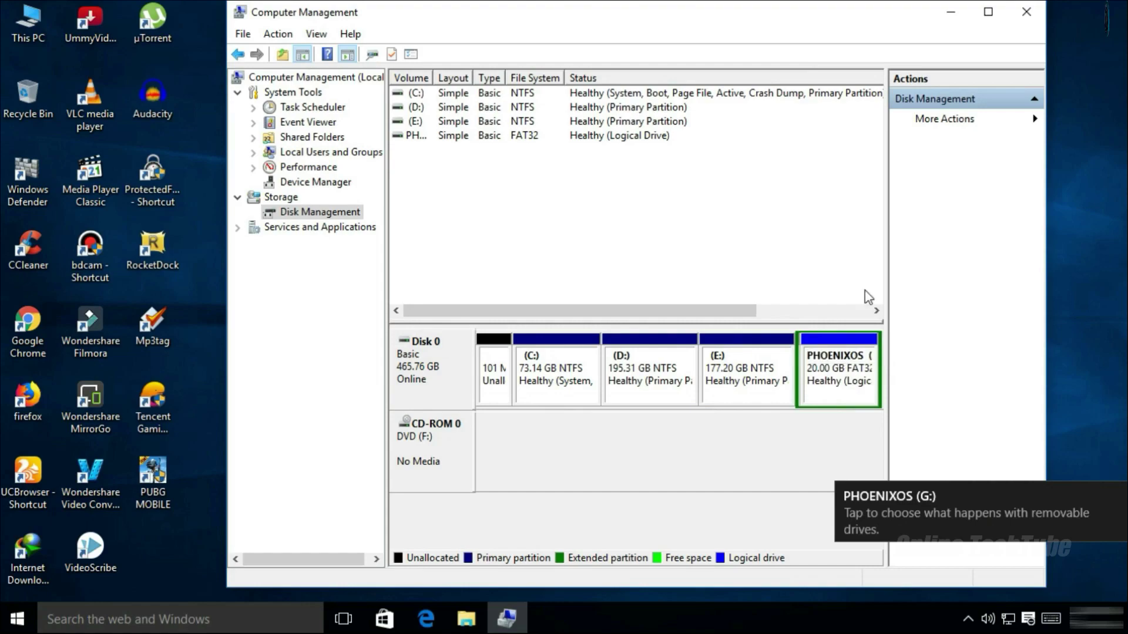
- Check the PHOENIXOS (G:) drive's details in This PC, and close This PC and Computer Management
double_click(13, 22)
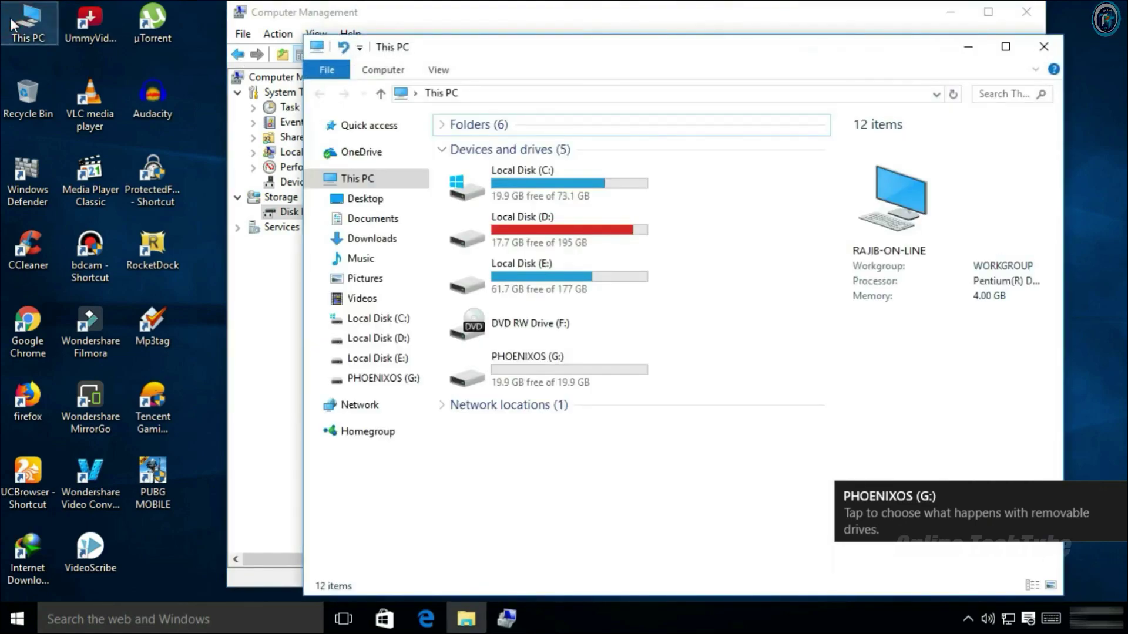
left_click(575, 373)
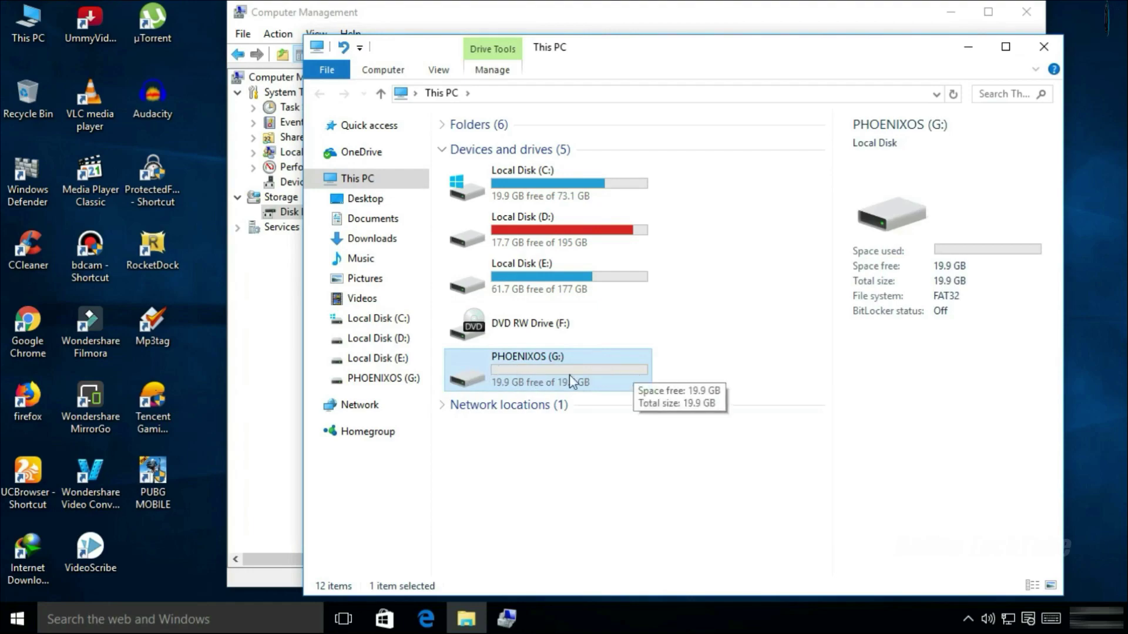
right_click(758, 308)
left_click(767, 309)
left_click(1044, 39)
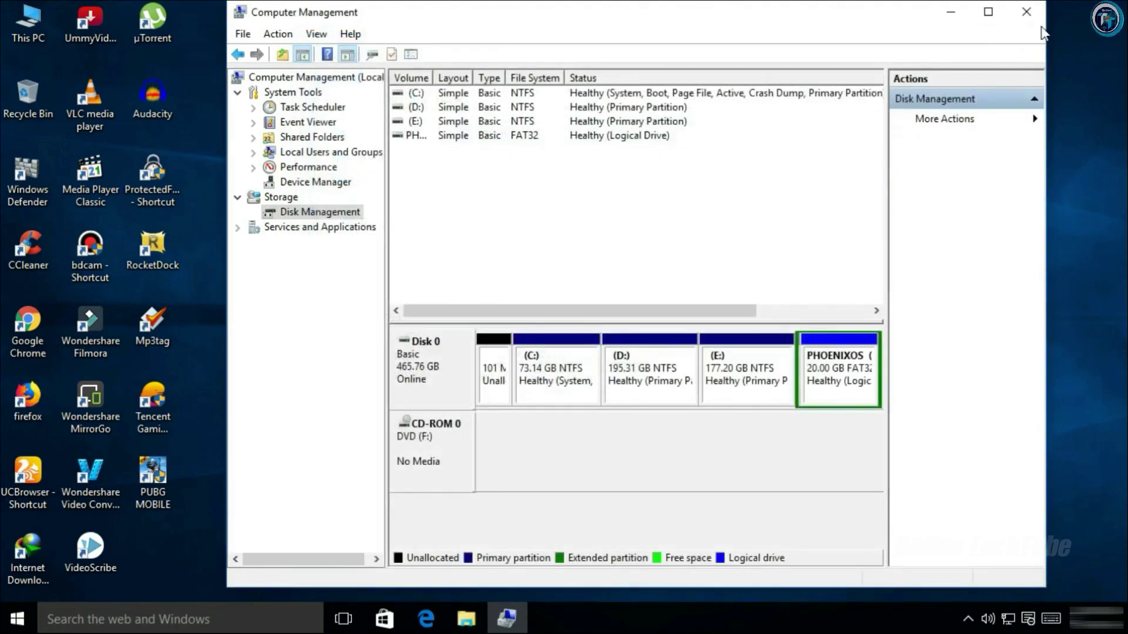
left_click(1027, 12)
- Run the PhoenixOSInstaller_v3.0.8.529_x86_x64 file on the desktop as administrator
right_click(429, 122)
left_click(473, 171)
left_click_drag(635, 187, 573, 187)
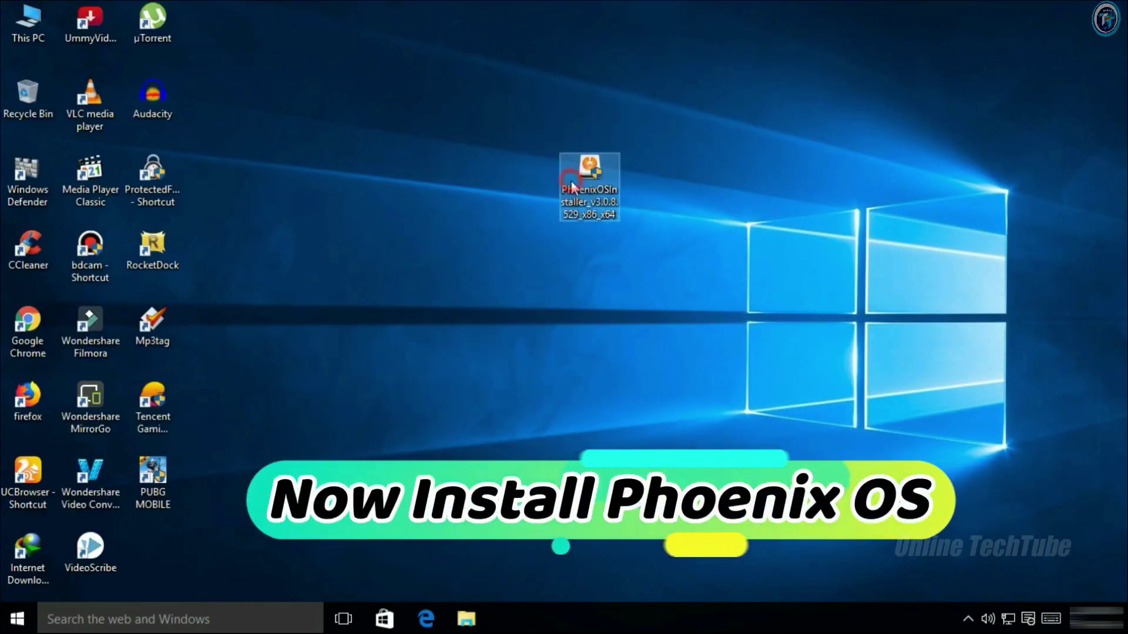
right_click(575, 186)
left_click(637, 103)
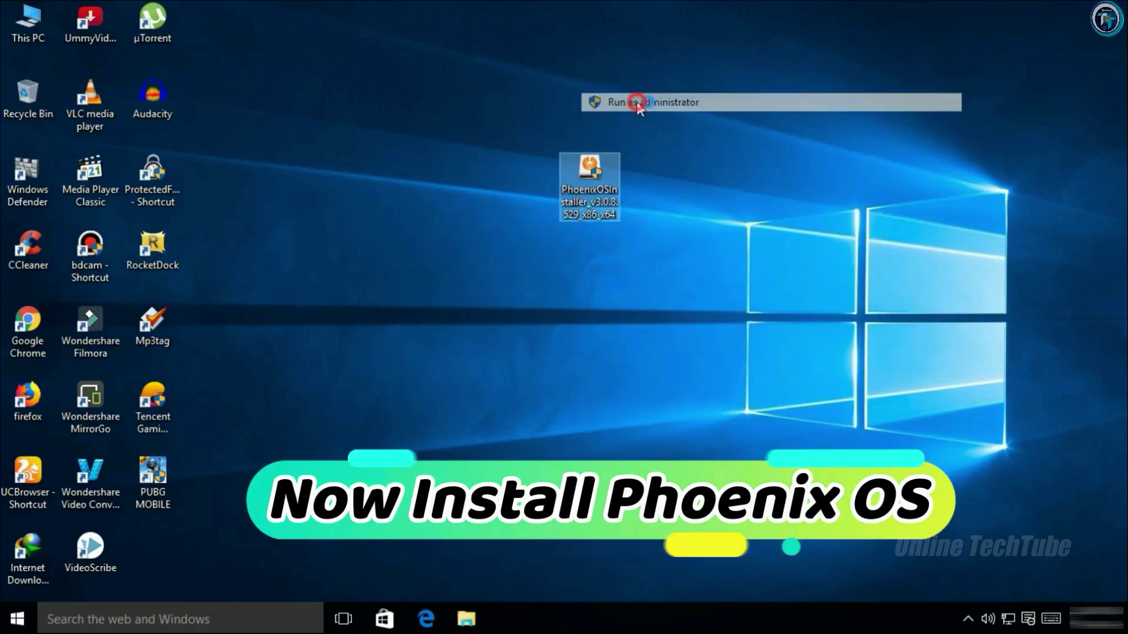
left_click(638, 349)
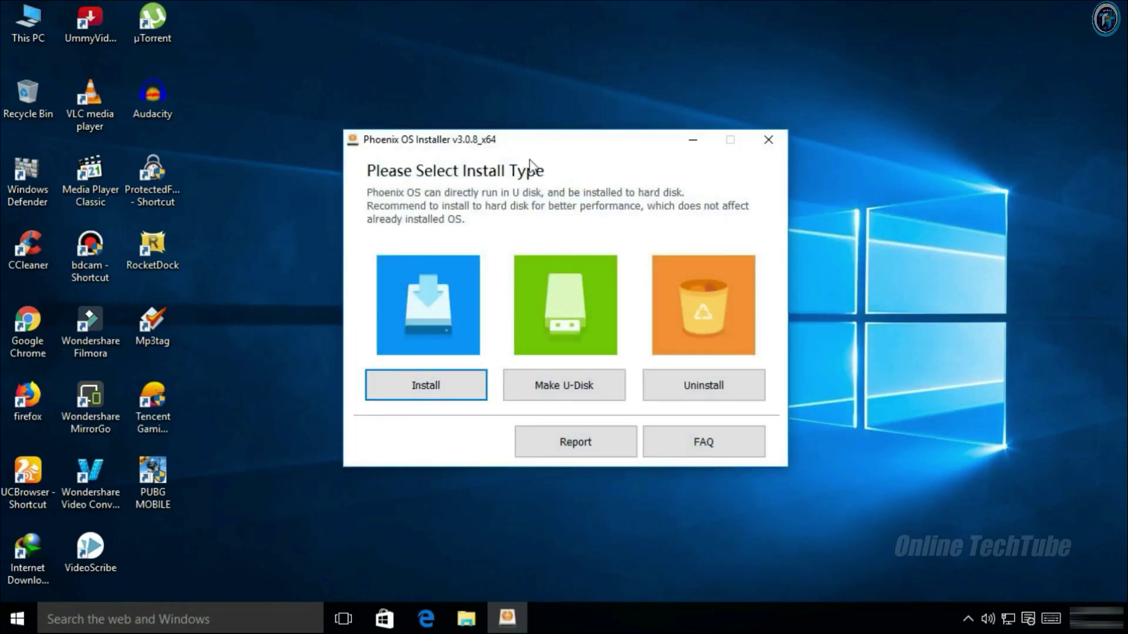
- Choose the hard disk installation of Phoenix OS and set G: as the target disk
left_click_drag(536, 143, 550, 109)
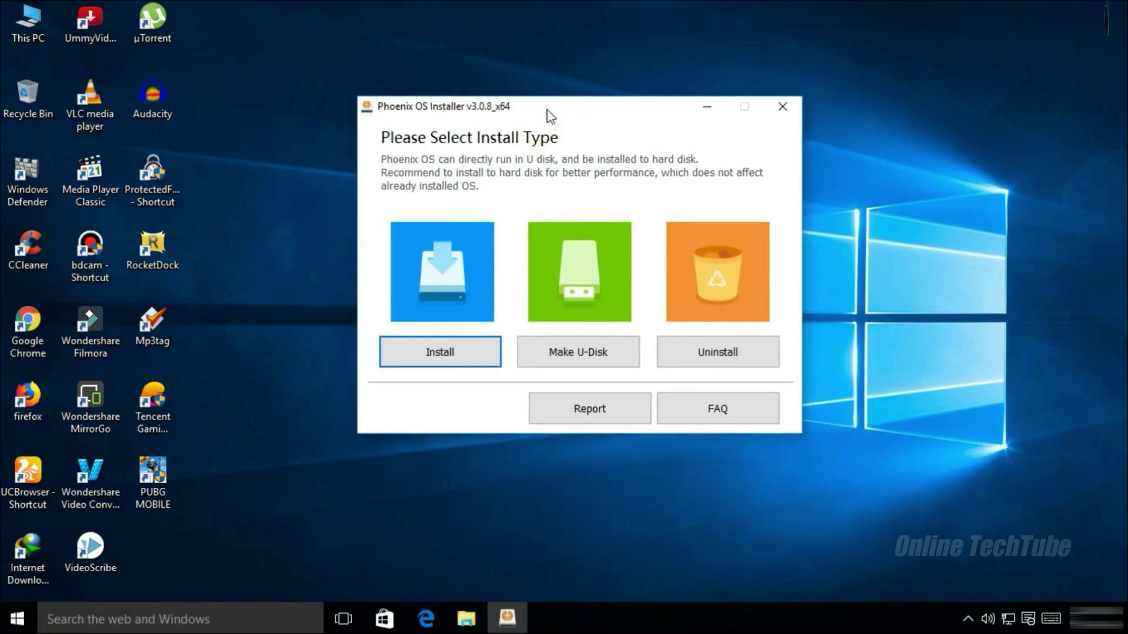
left_click(423, 357)
left_click(528, 320)
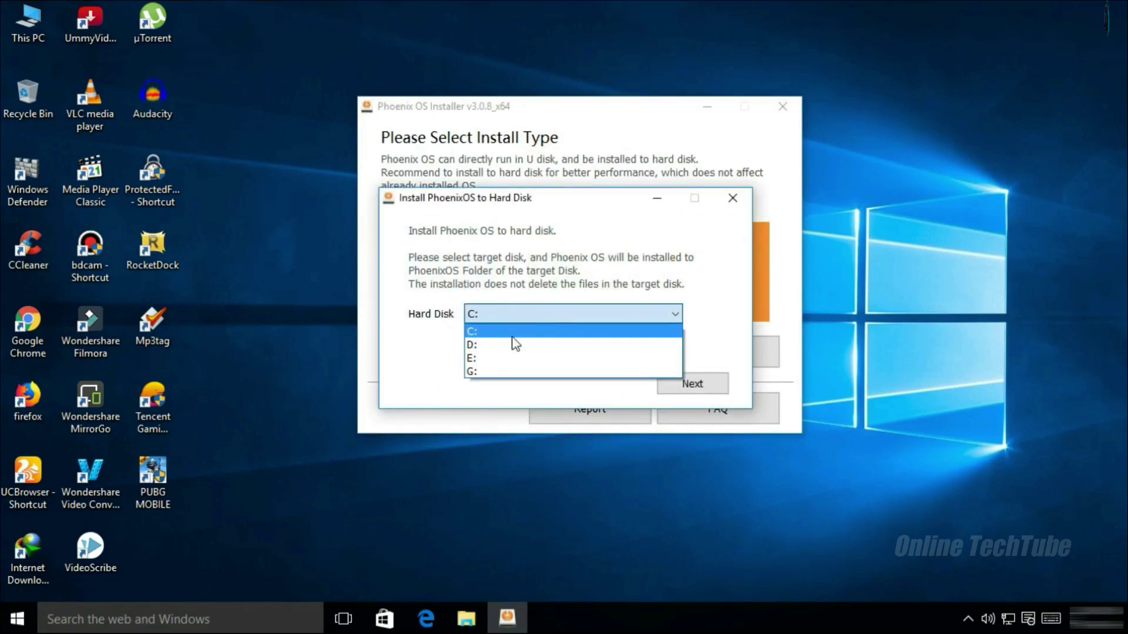
left_click(491, 372)
double_click(36, 40)
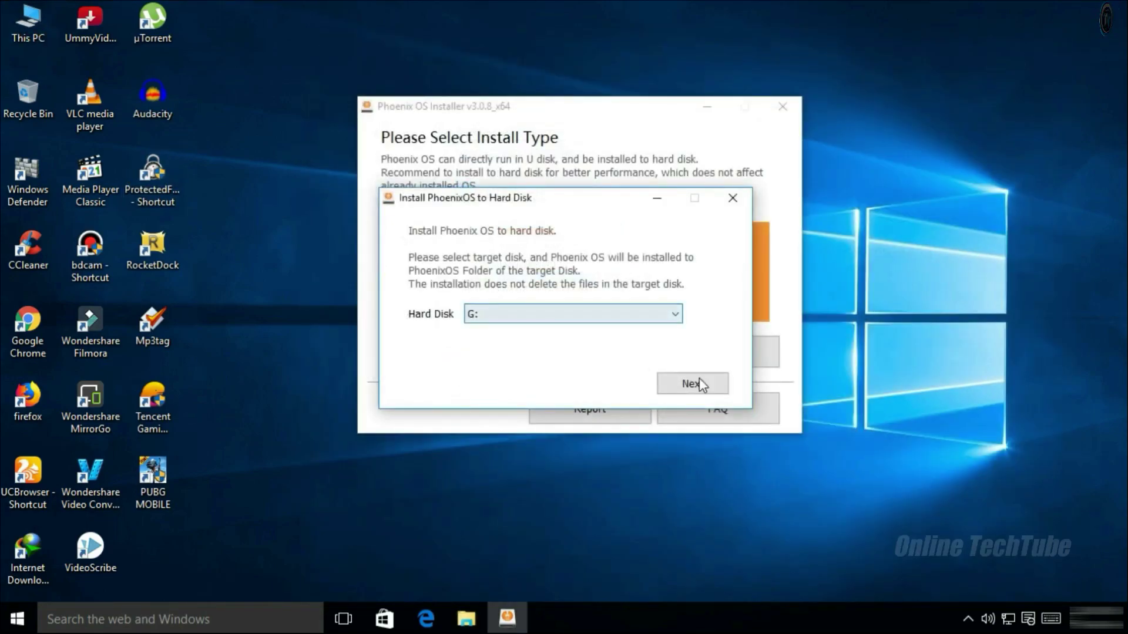
- Install Phoenix OS with a data size of 16G and reboot the PC
left_click(699, 380)
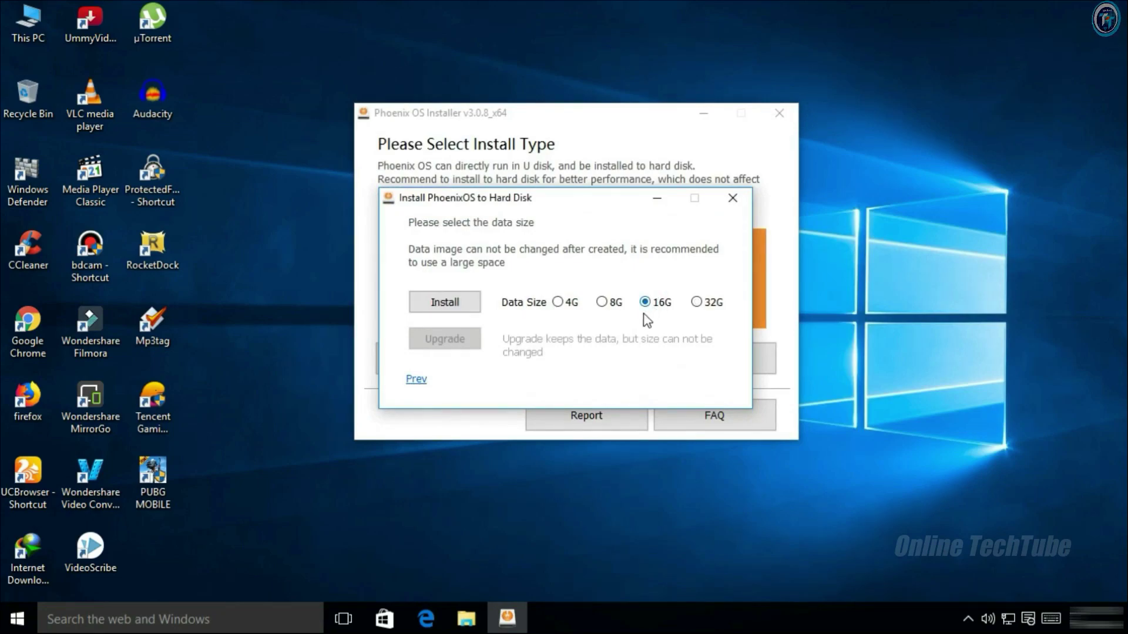
left_click(447, 305)
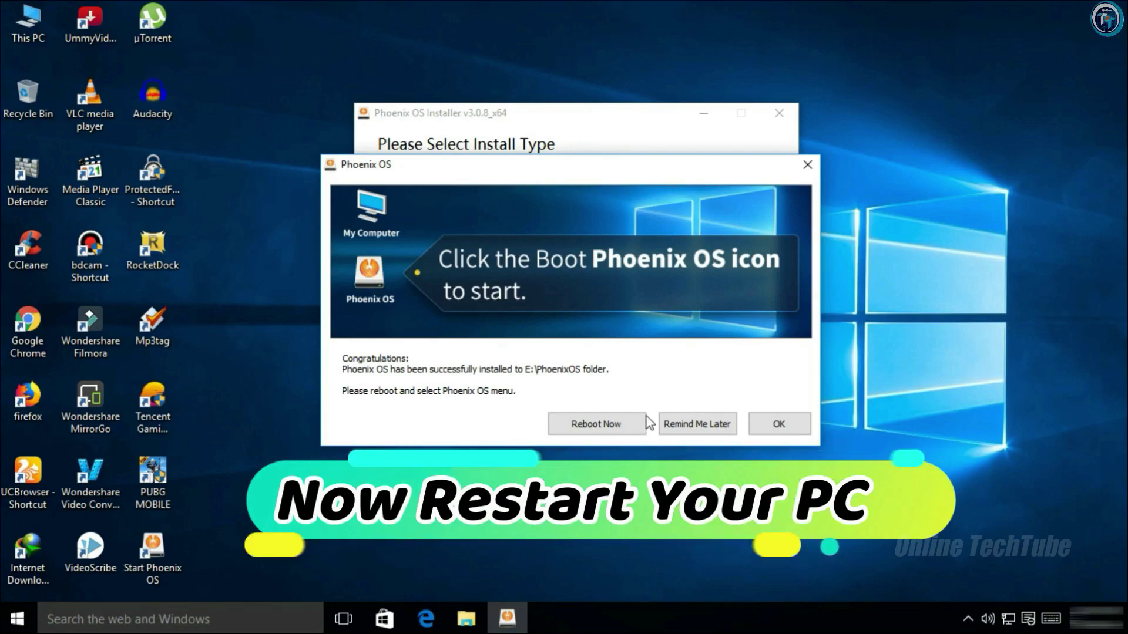
left_click(597, 424)
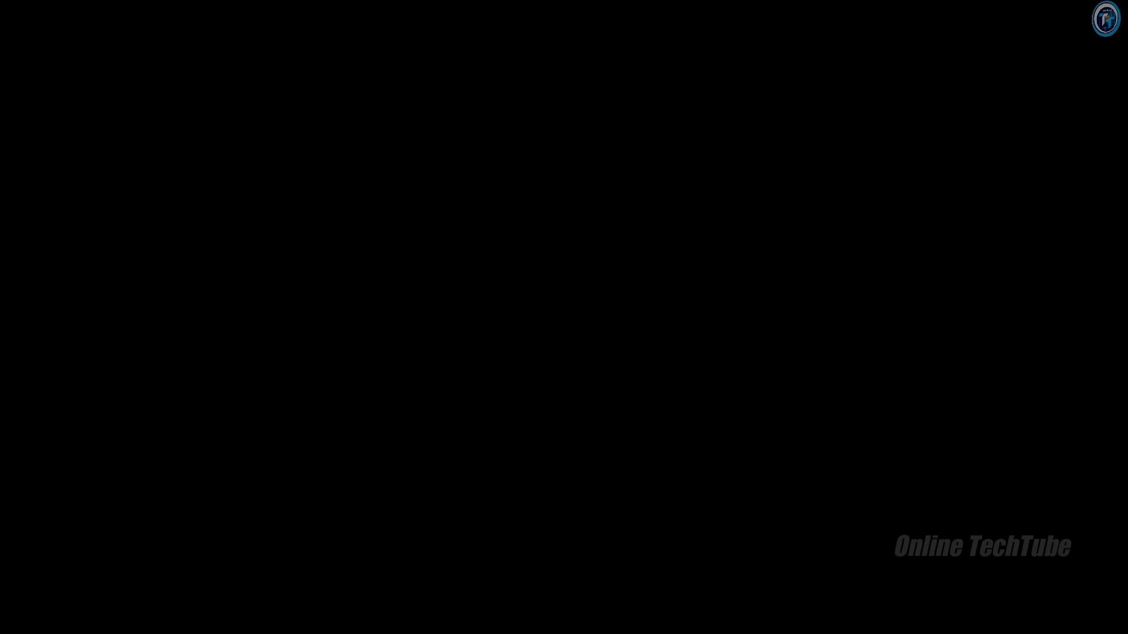